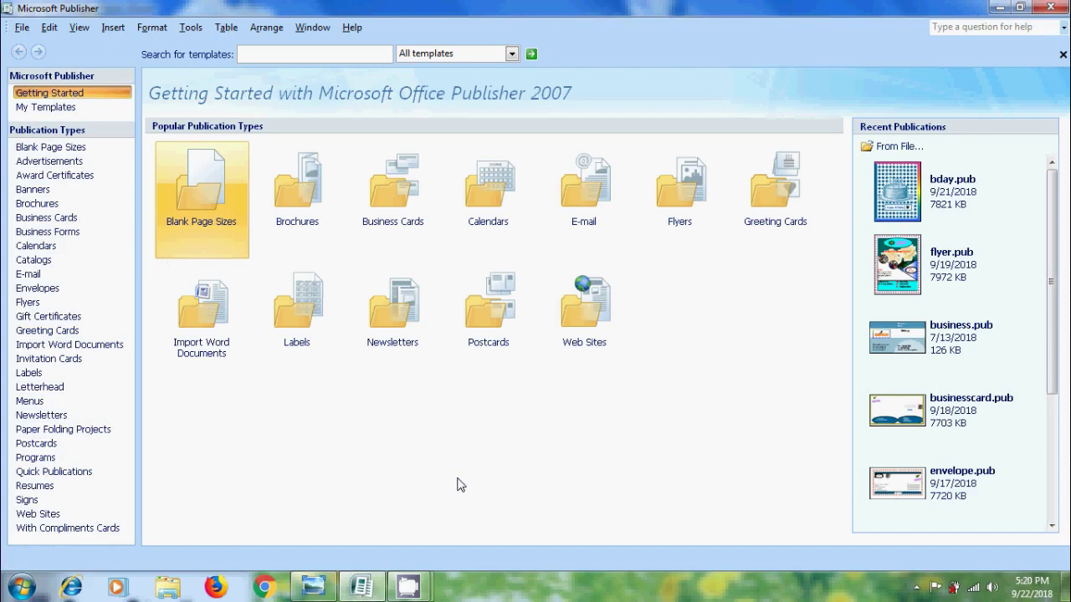
- Create a new publication from the Entry Level Right Angles resume template after previewing the other resume designs
left_click(87, 488)
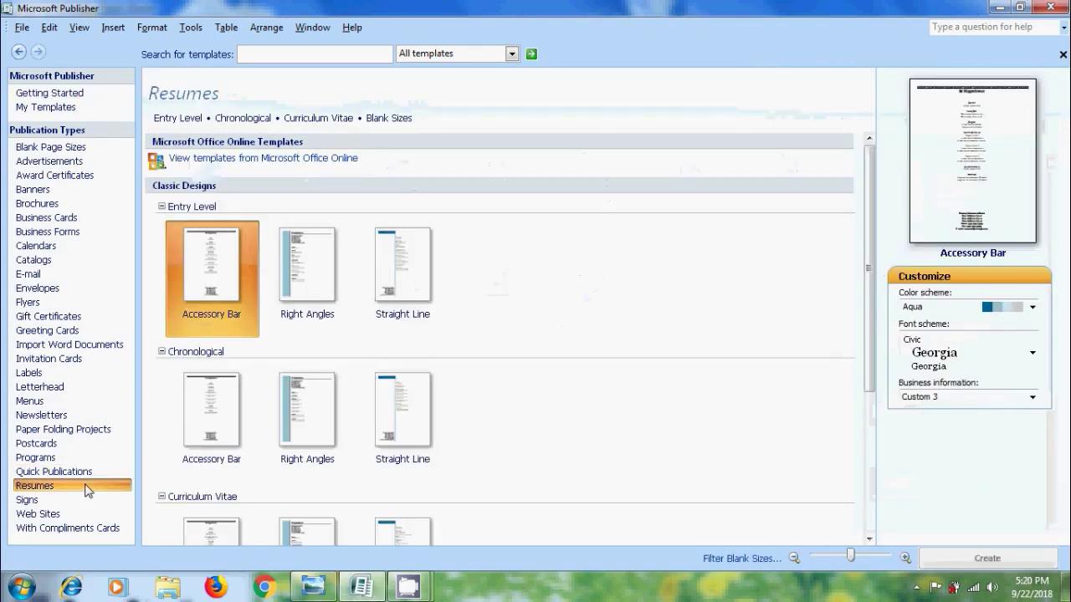
left_click_drag(870, 276, 868, 435)
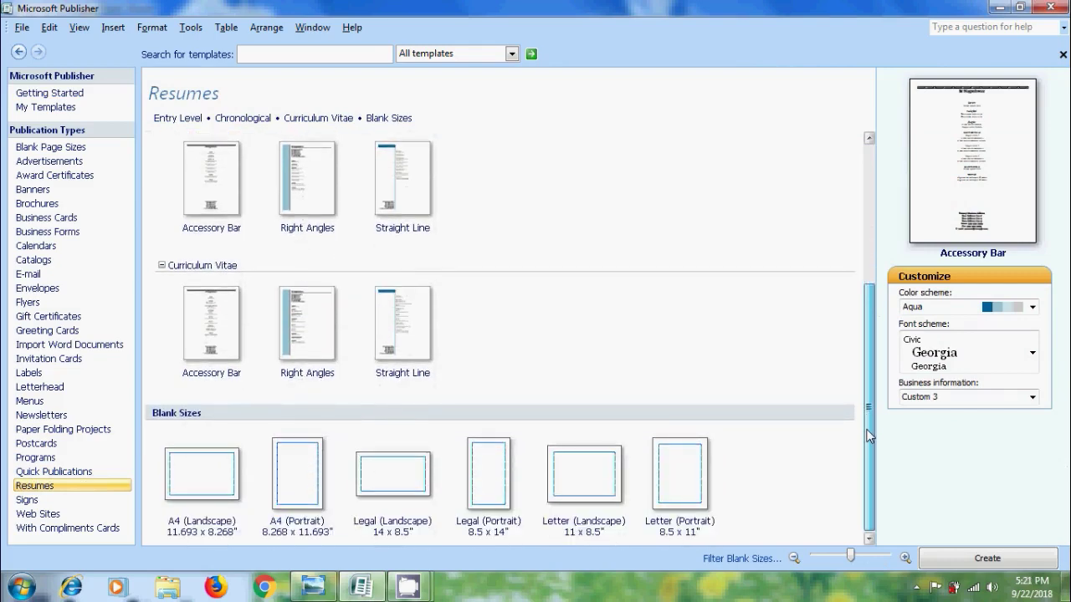
scroll(586, 268, "up", 6)
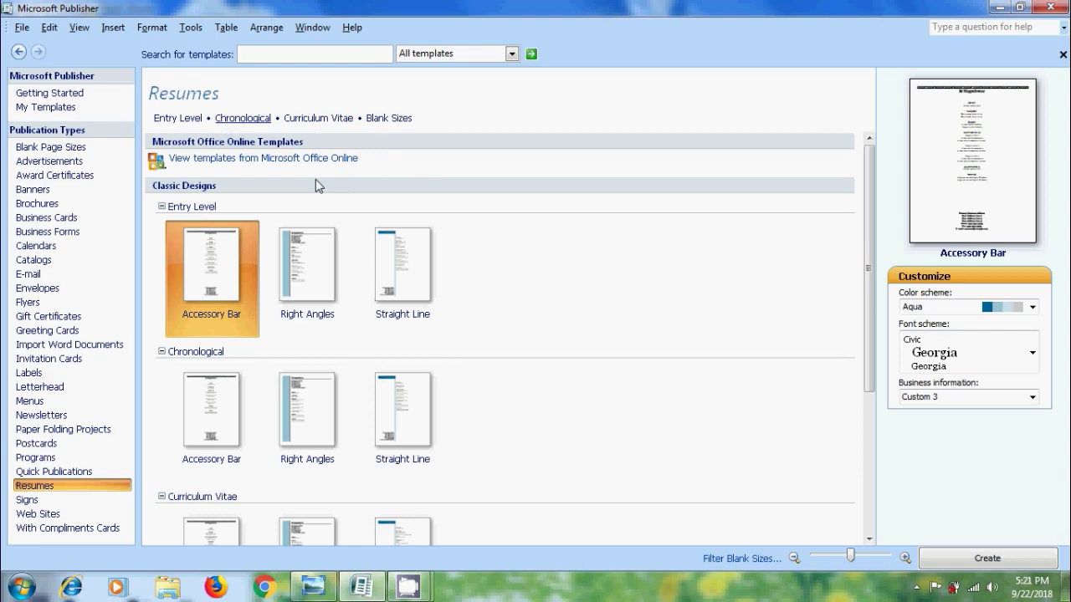
left_click(335, 288)
left_click(396, 287)
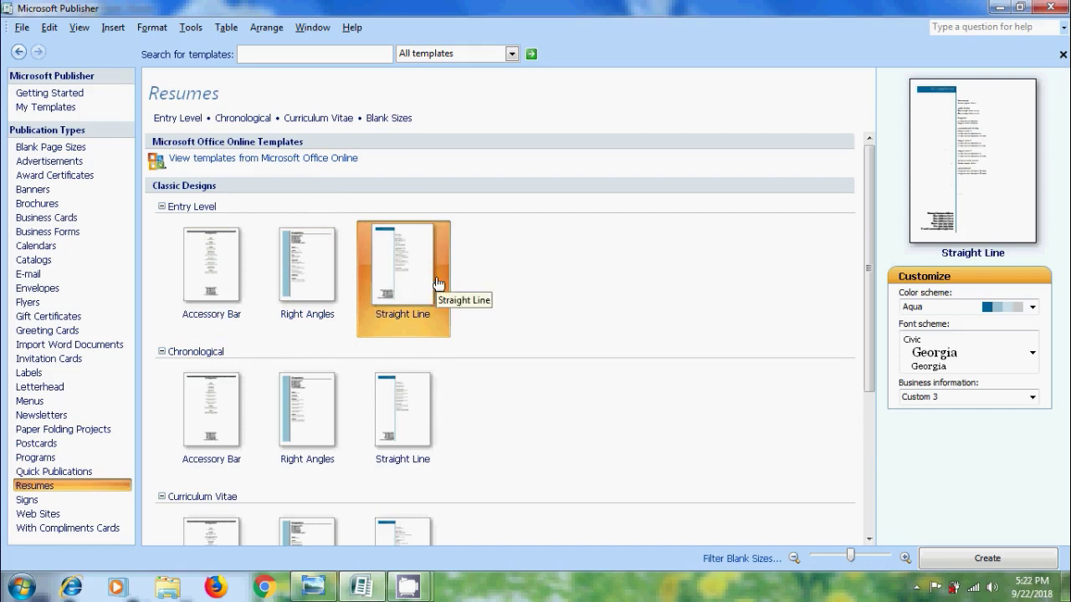
left_click(247, 397)
left_click(312, 419)
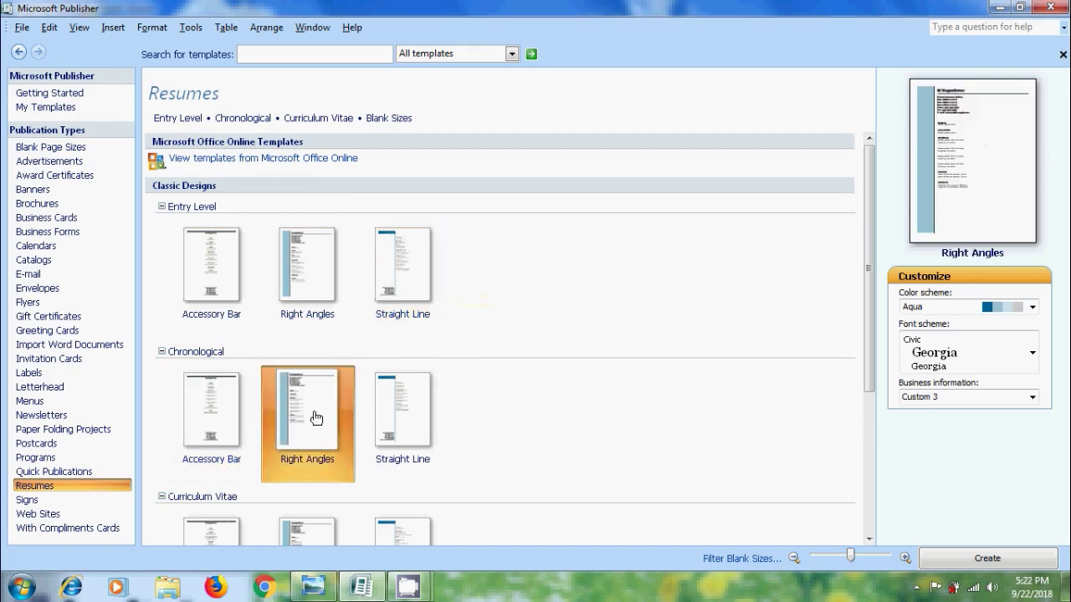
left_click(386, 431)
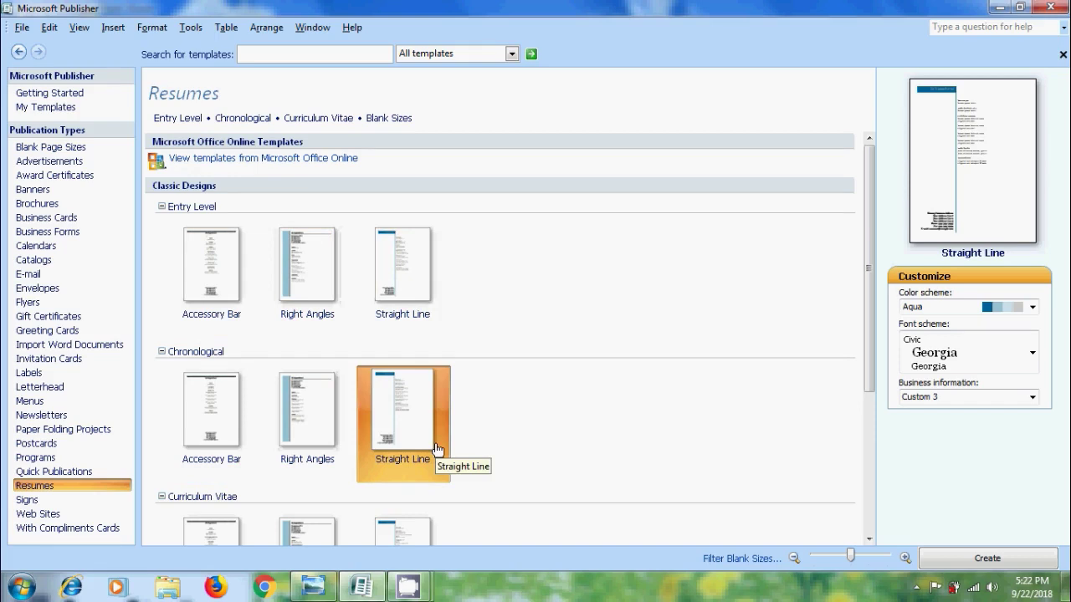
left_click(310, 284)
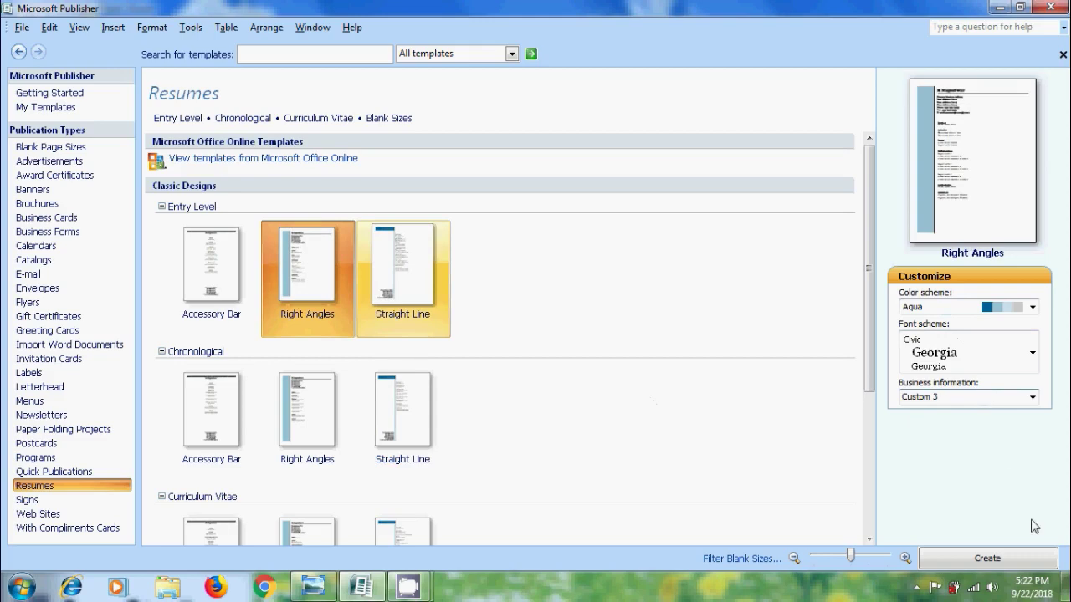
left_click(1043, 558)
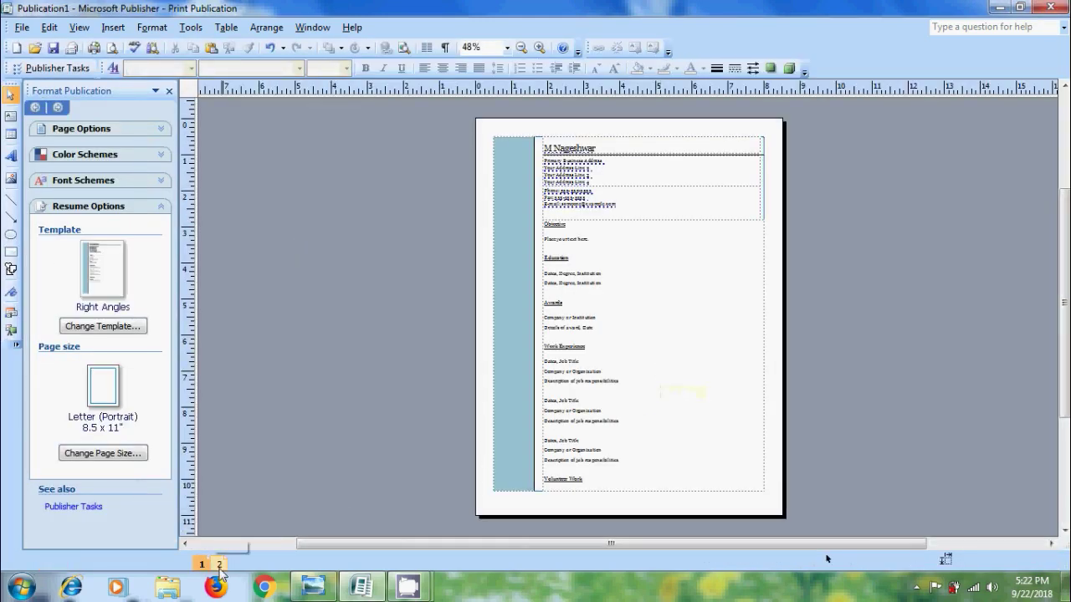
- Zoom the resume to 75% and review the placeholder sections on both pages, returning to page 1
left_click(220, 564)
left_click(201, 564)
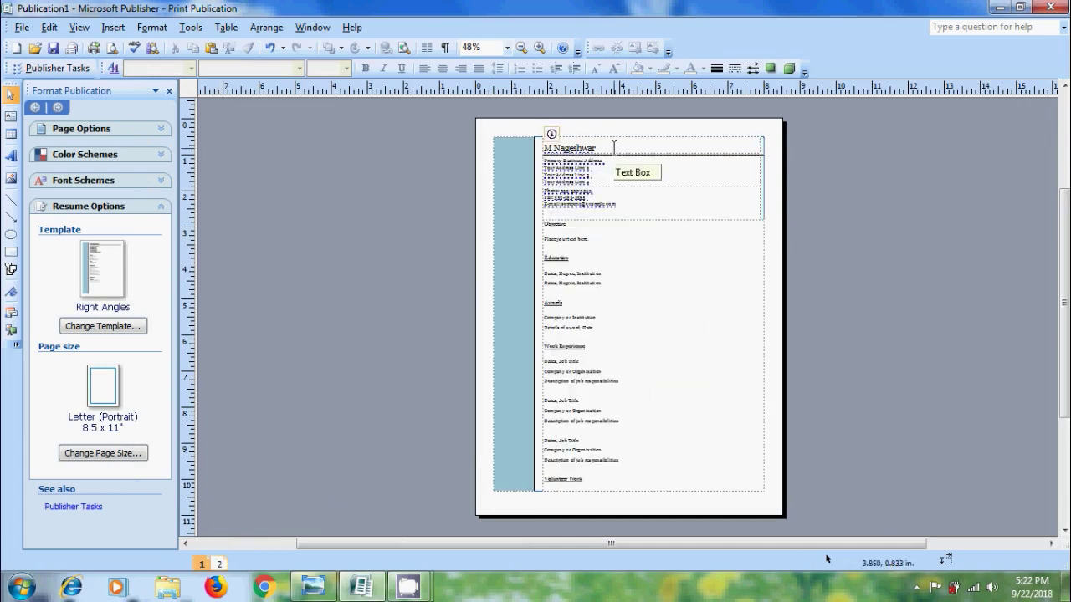
left_click(539, 48)
left_click(539, 47)
left_click(539, 48)
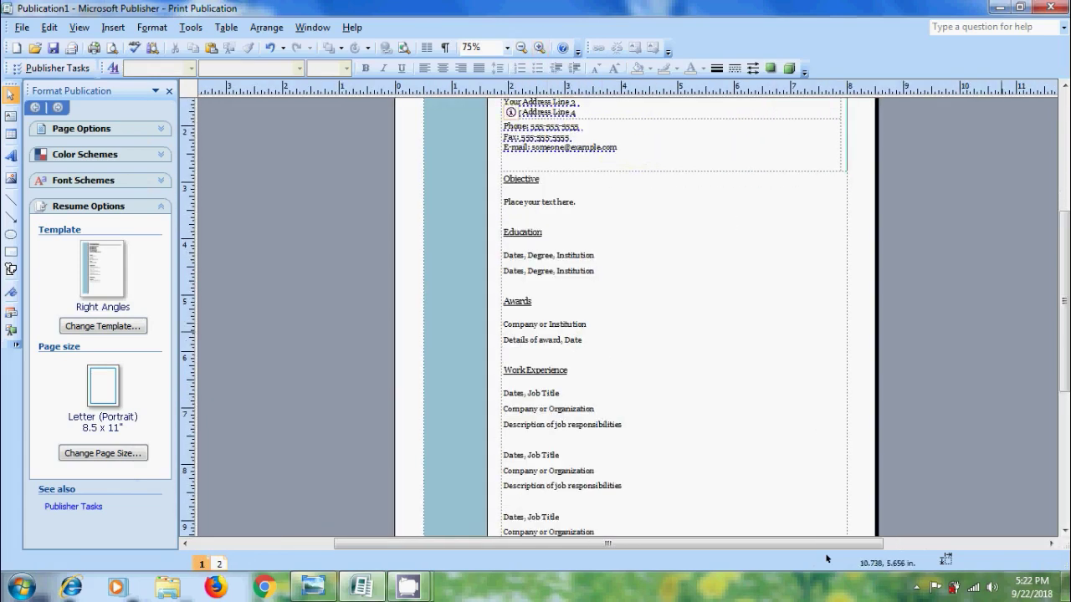
scroll(826, 559, "up", 3)
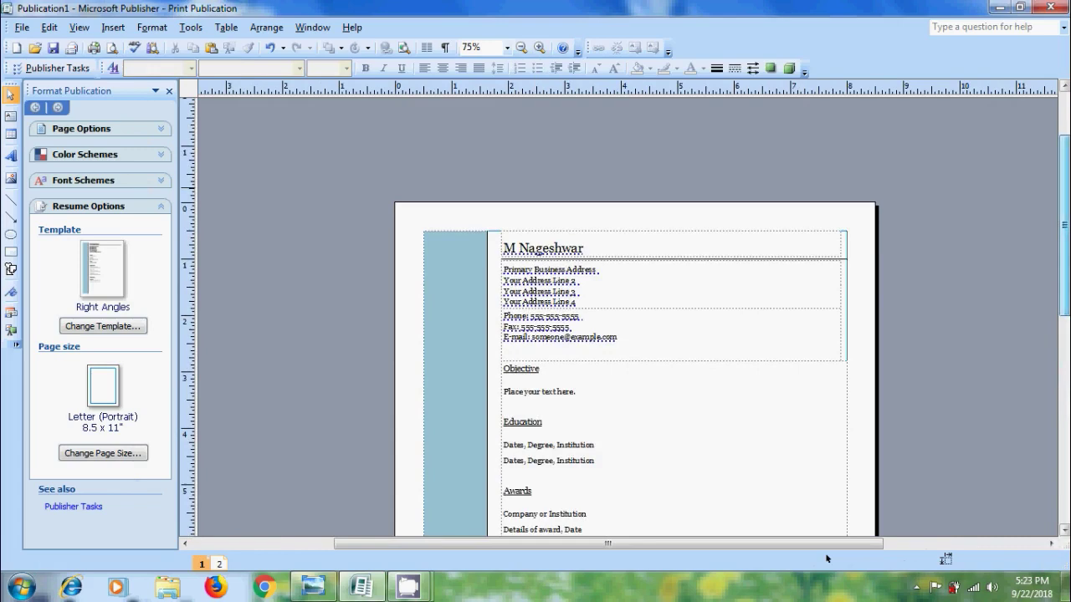
scroll(827, 559, "down", 5)
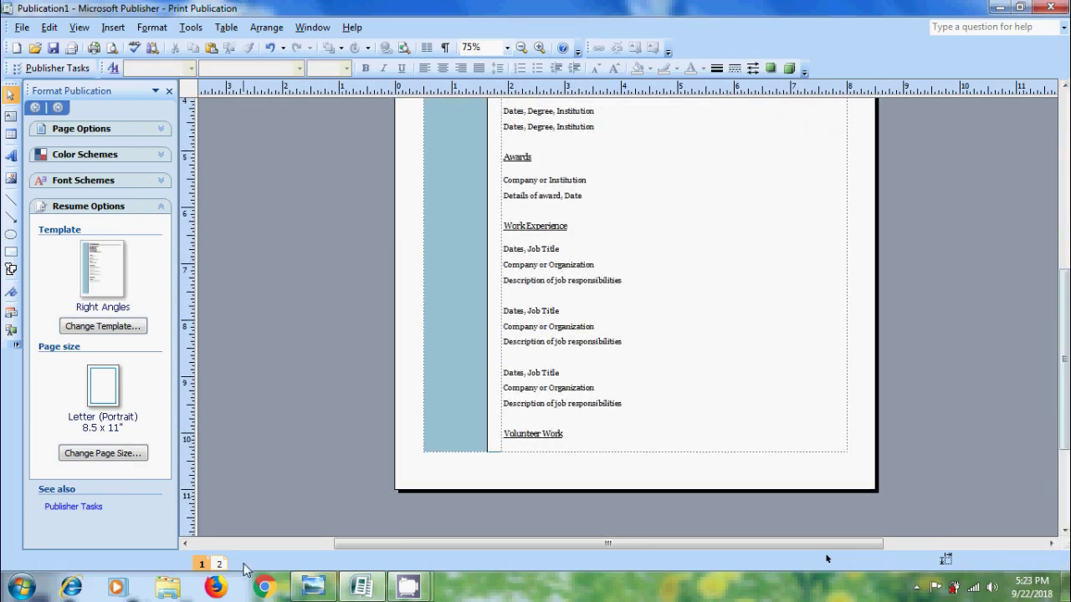
left_click(219, 564)
scroll(695, 418, "up", 1)
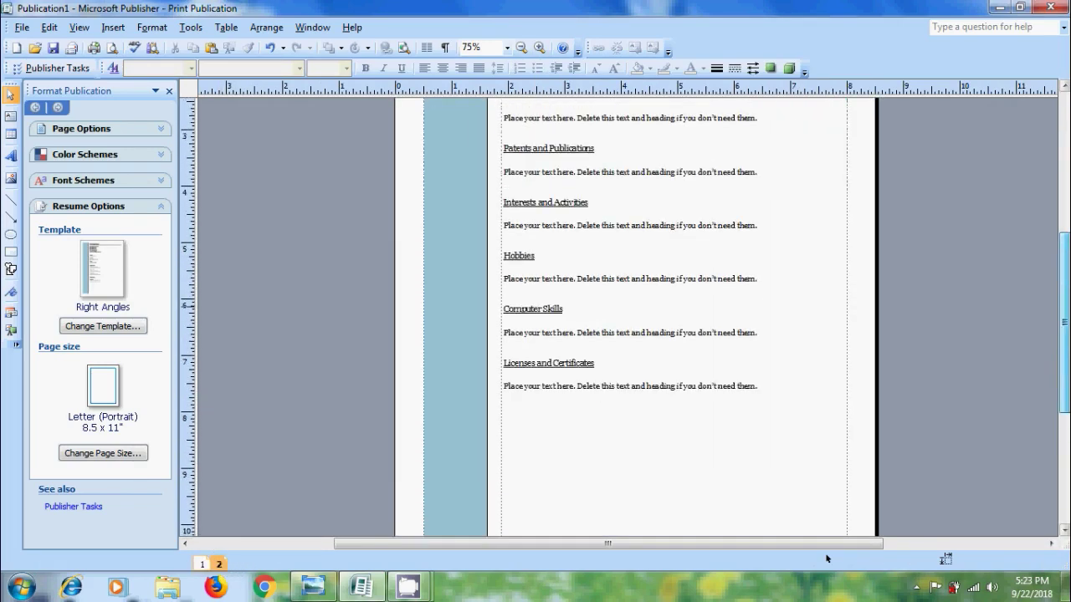
scroll(827, 559, "up", 3)
left_click(202, 565)
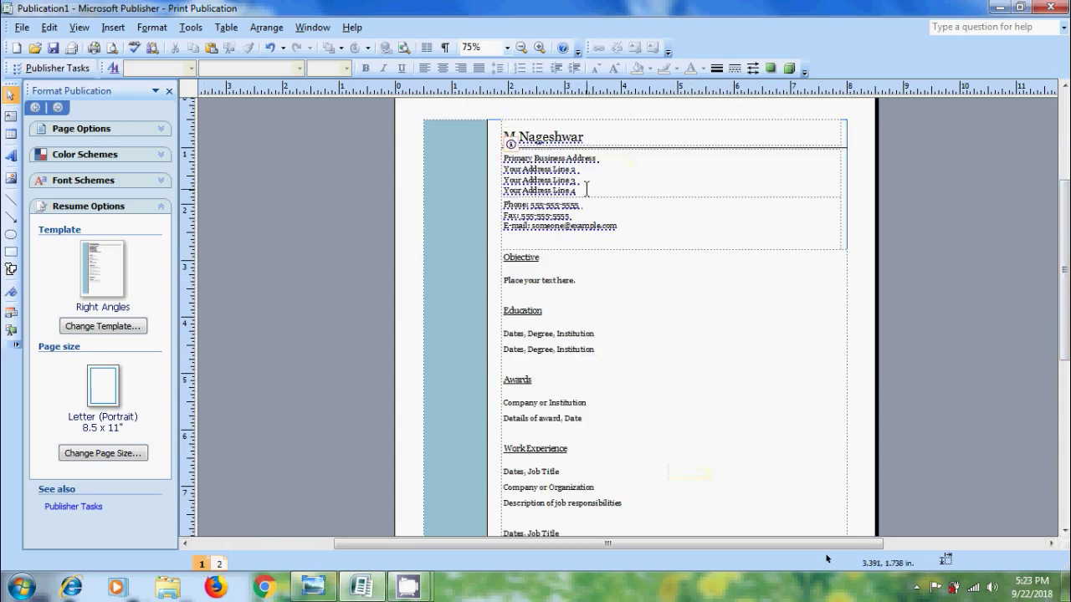
- Replace the business address placeholder under the name with the postal address on two lines
left_click_drag(552, 191, 578, 191)
key("ctrl+a")
type("Plo")
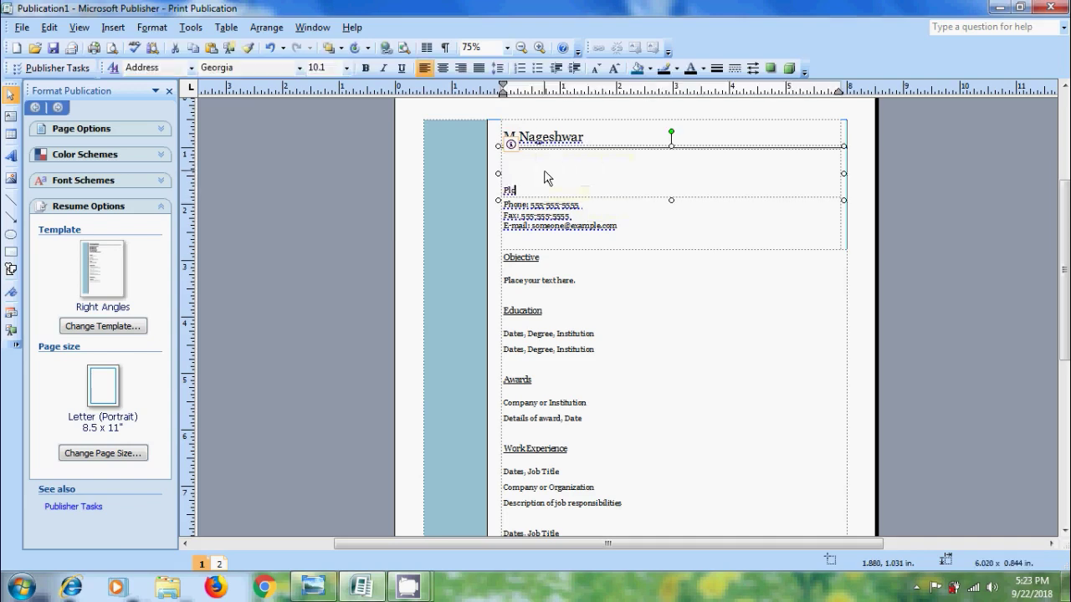
type("t No: 302")
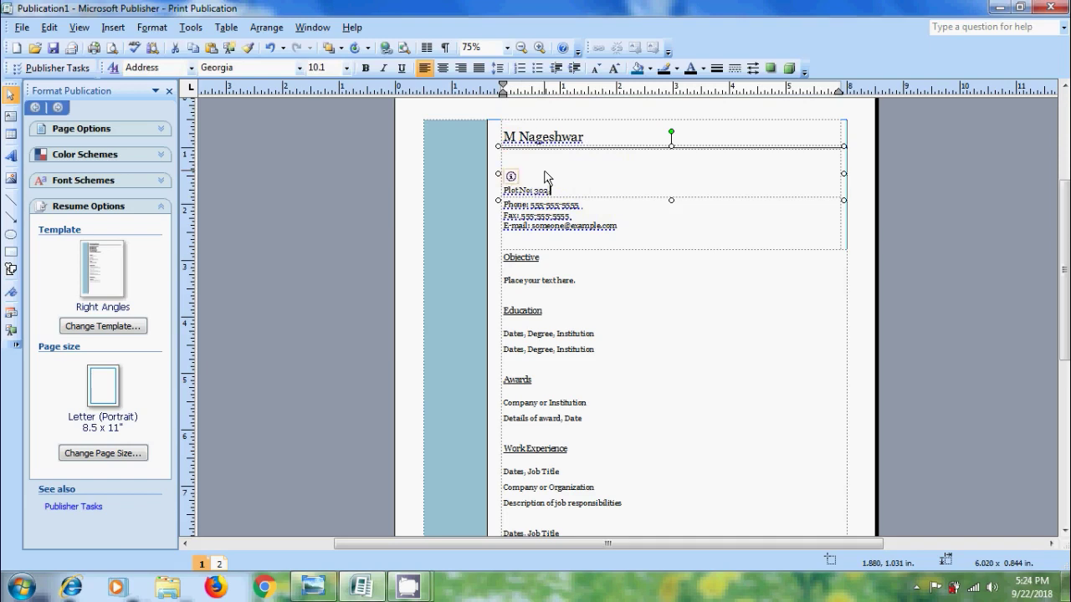
type(", Park")
type(" Avenue")
type(",")
key("Return")
type("Mumbai")
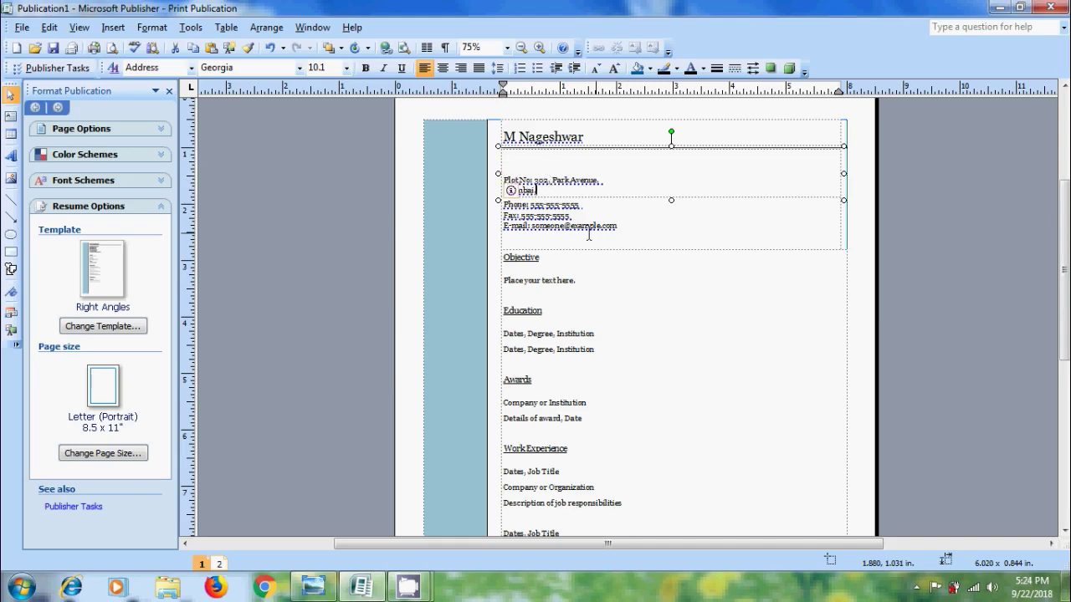
- Replace the phone, fax and e-mail placeholder lines with the person's phone number, fax number and e-mail address
left_click_drag(619, 227, 504, 204)
key("BackSpace")
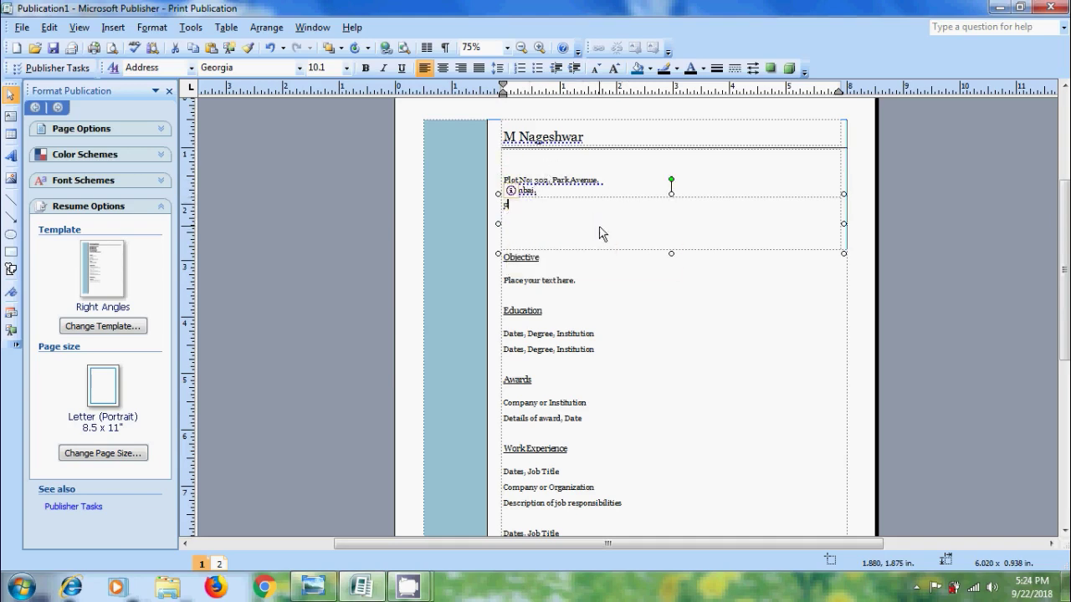
type("849")
type("-133")
type("456, ")
type("222-22")
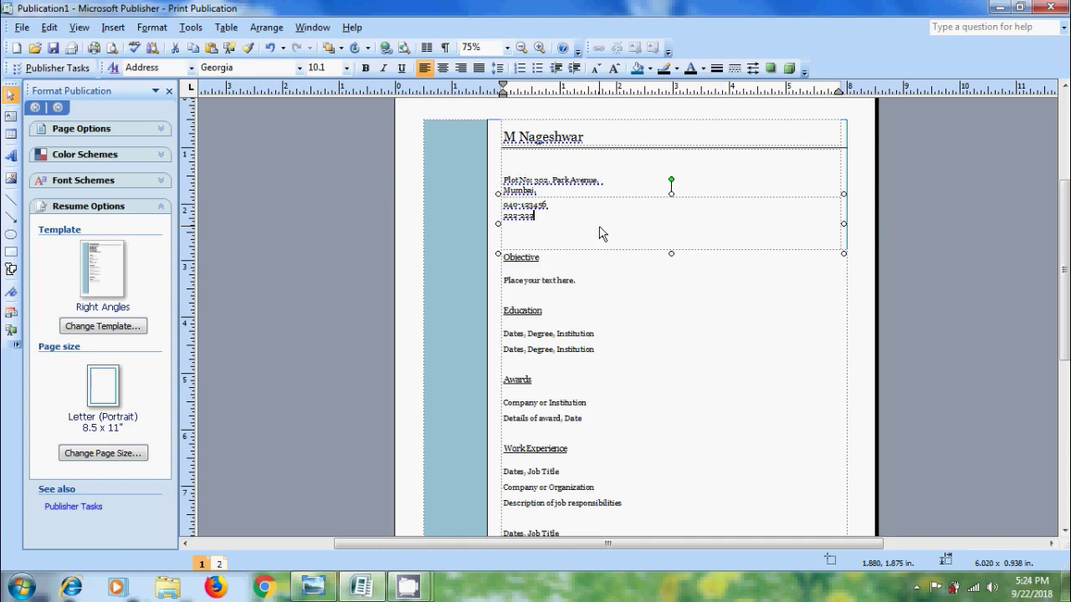
type("2")
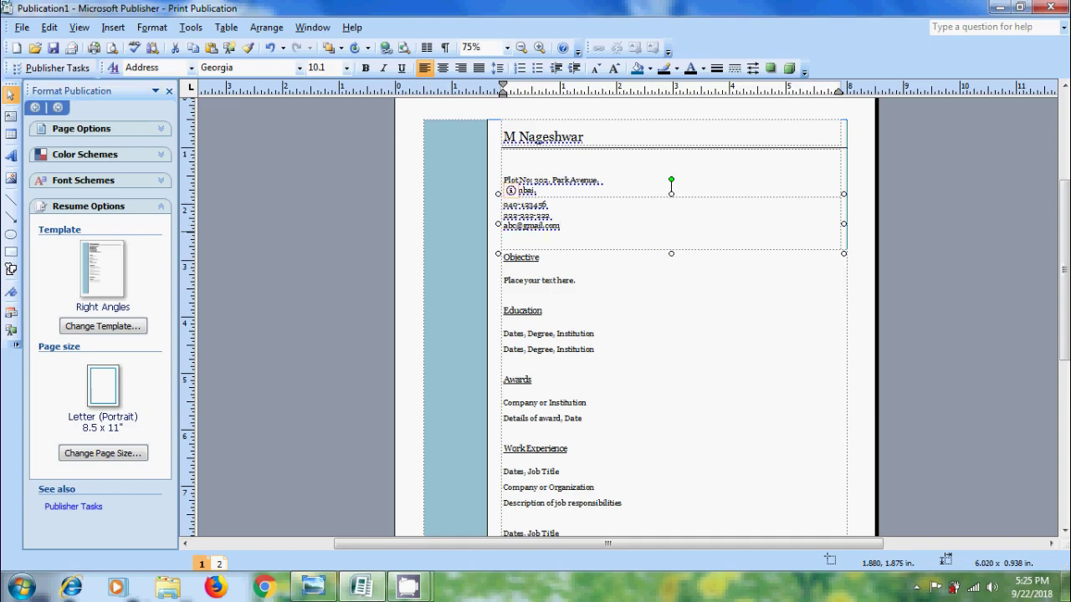
- Open the Symbol dialog and look through the Webdings, Wingdings, Wingdings 2 and Wingdings 3 character sets
left_click(113, 27)
left_click(226, 139)
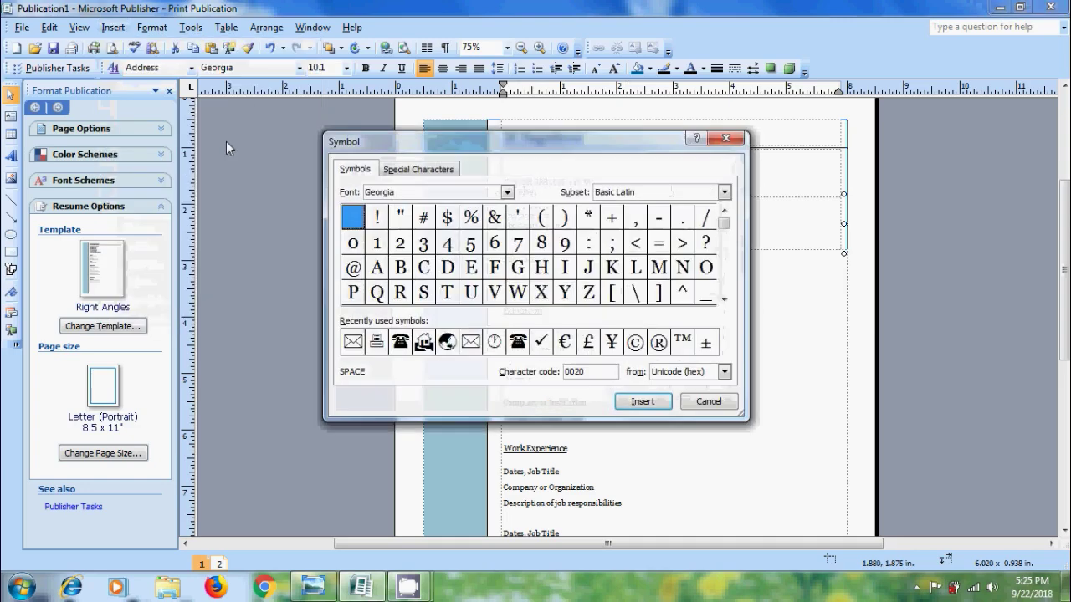
left_click(507, 192)
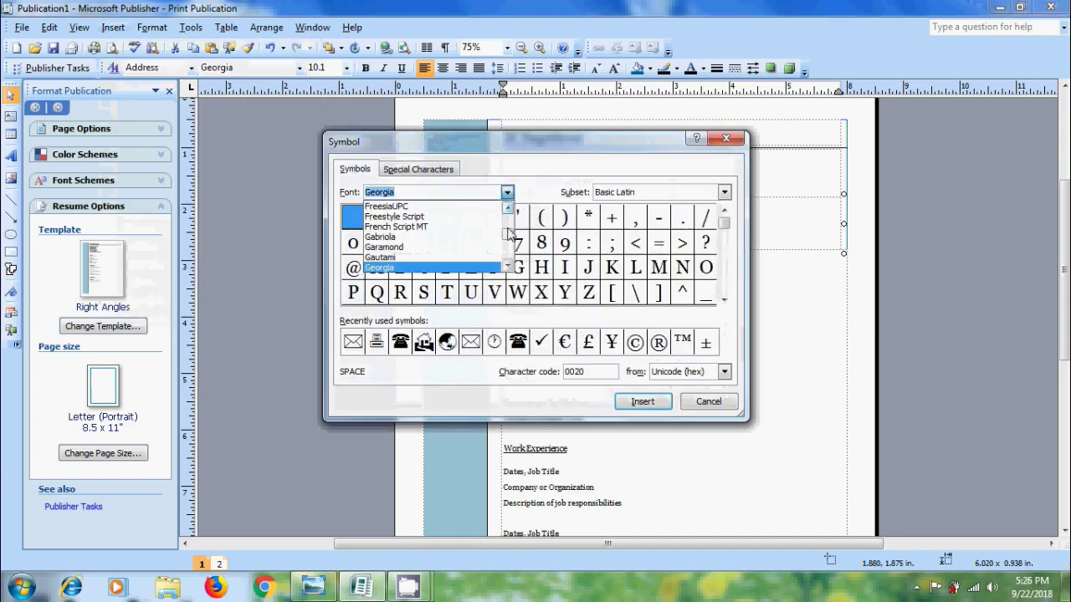
left_click_drag(508, 235, 508, 260)
left_click(452, 227)
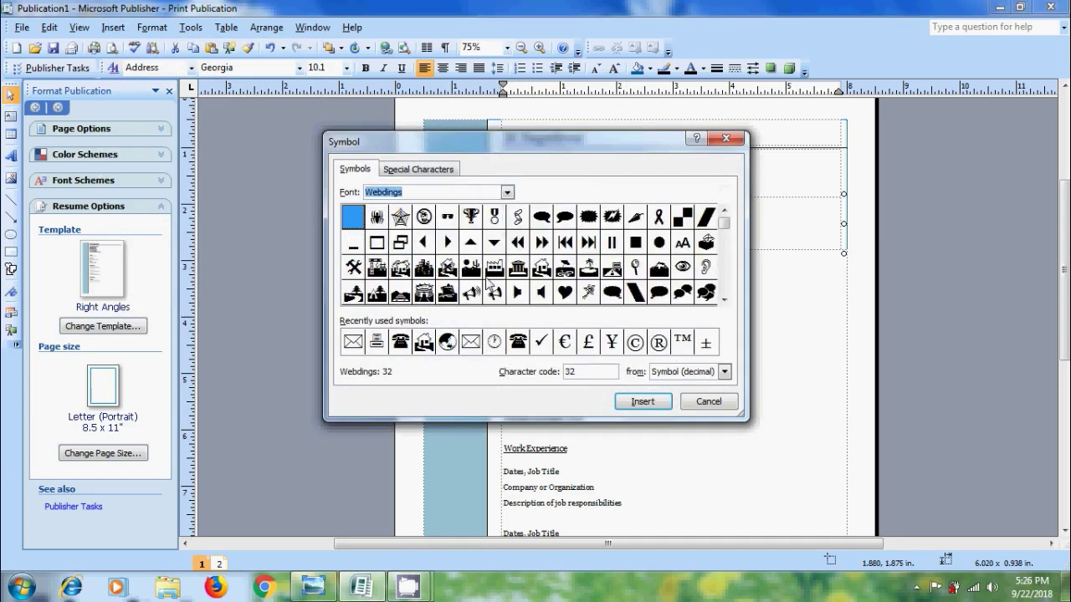
left_click(508, 193)
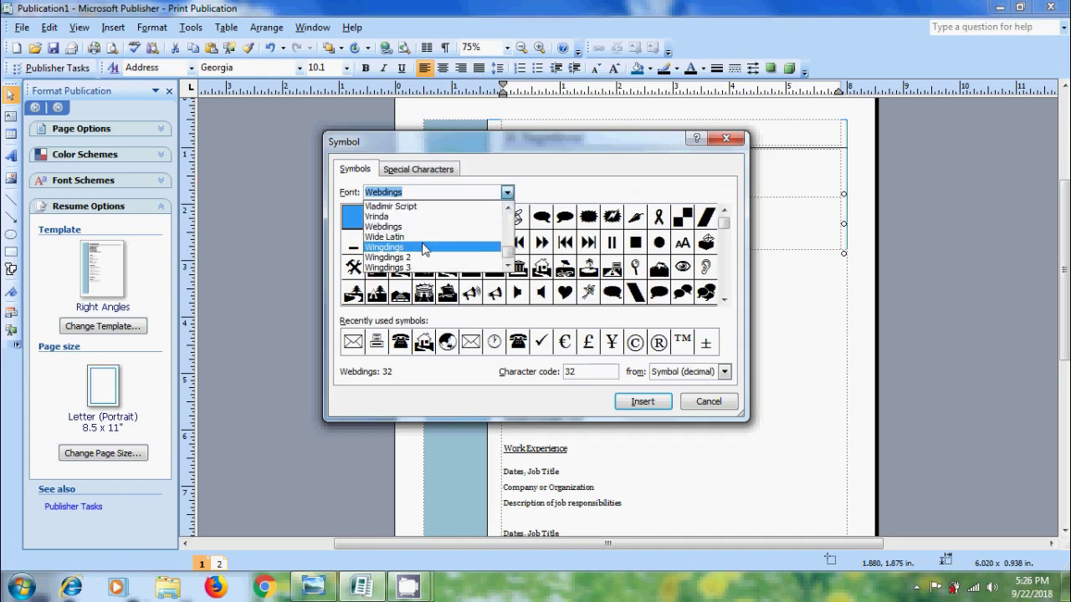
left_click(426, 248)
left_click(508, 193)
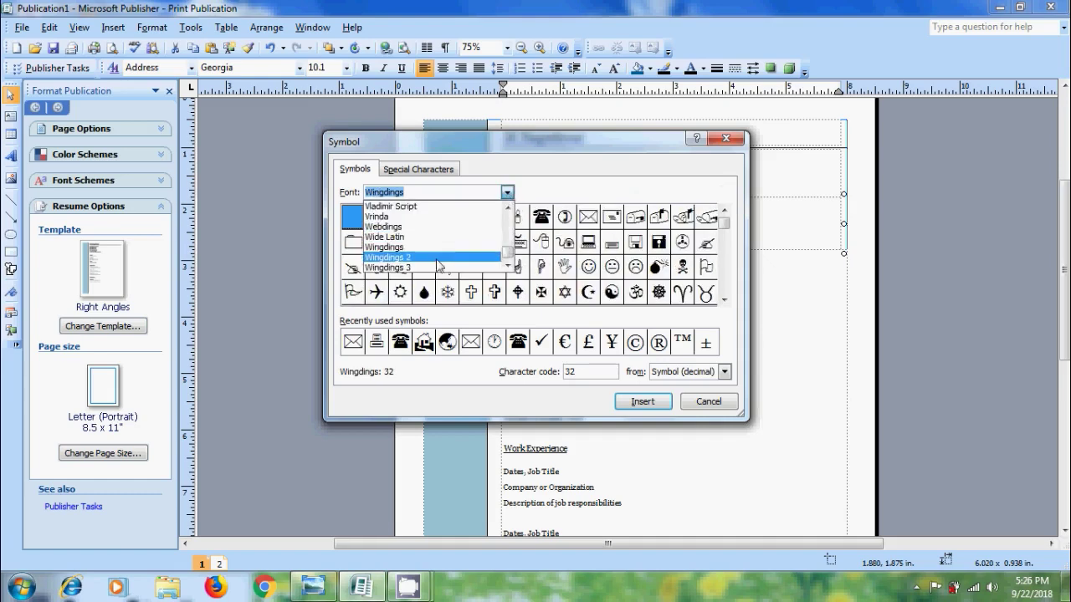
left_click(440, 258)
left_click(509, 194)
left_click(466, 268)
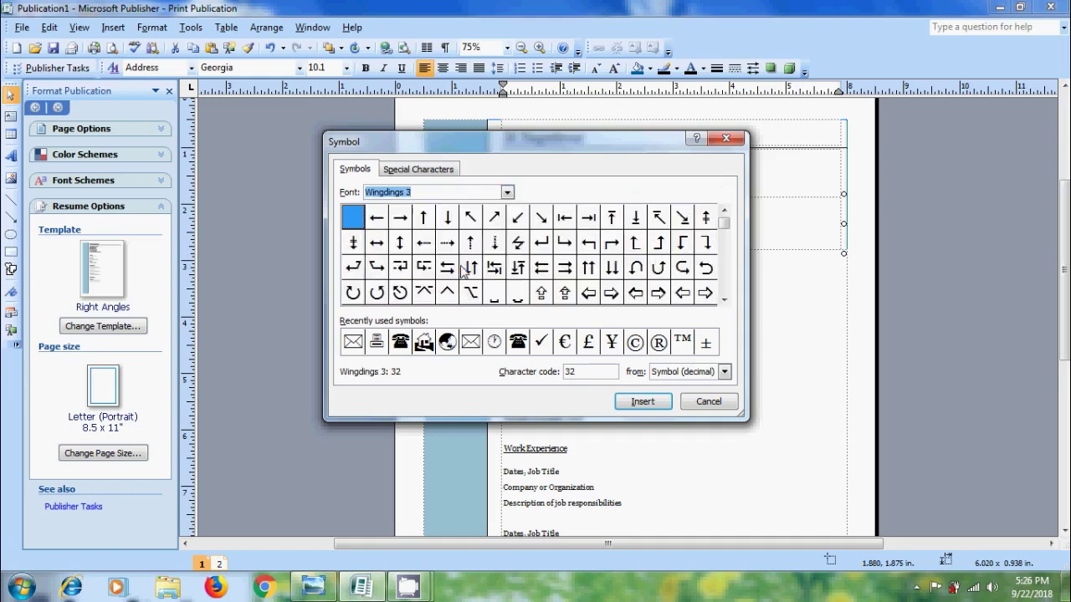
- Insert the Wingdings telephone symbol, character code 40, in front of the phone number
left_click(508, 194)
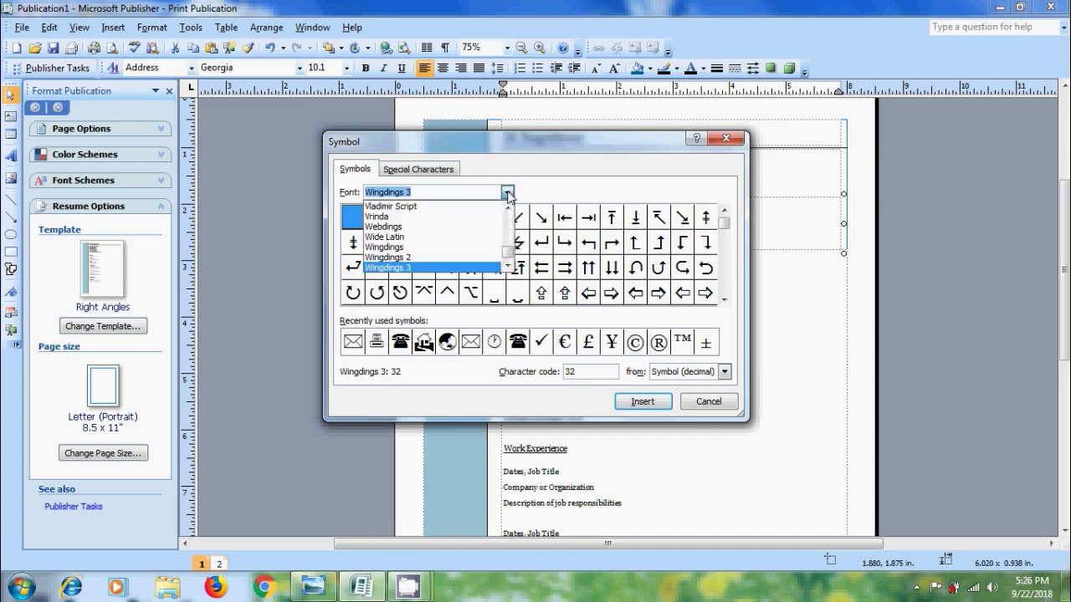
left_click(445, 254)
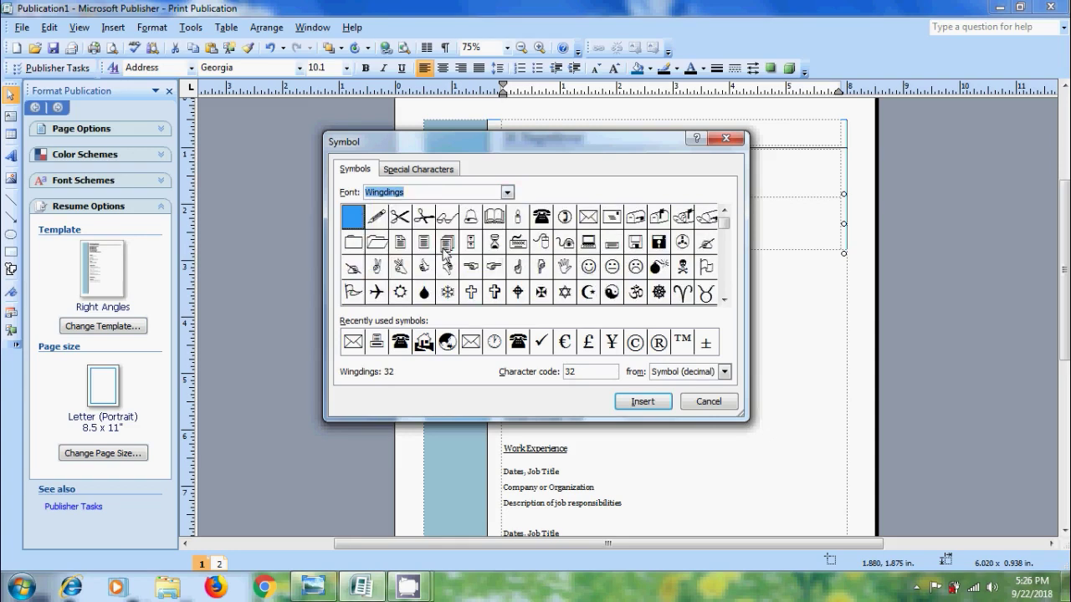
left_click(400, 343)
left_click(648, 403)
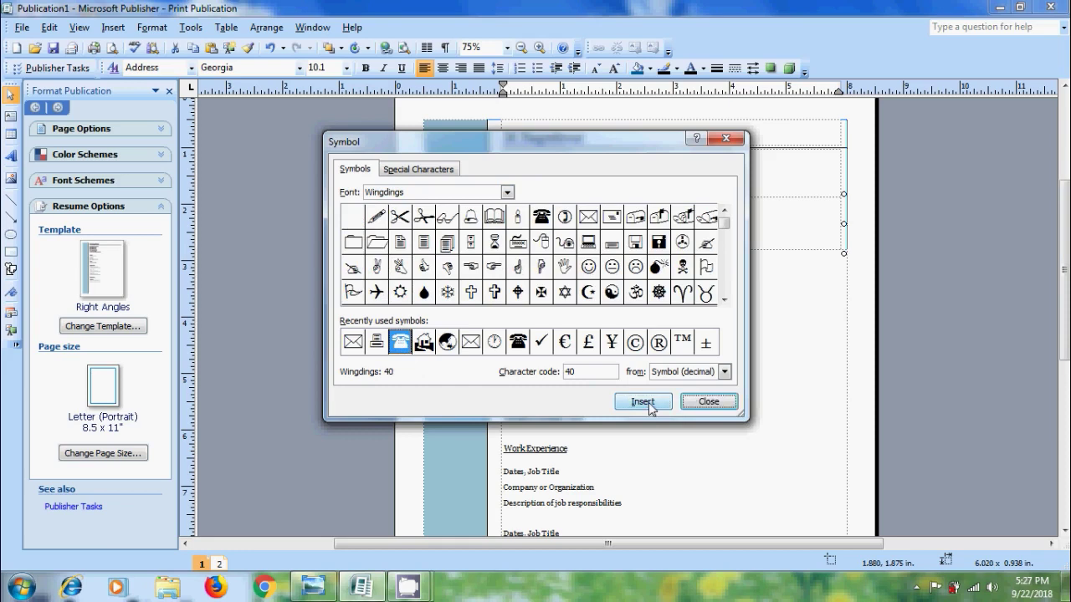
left_click(709, 402)
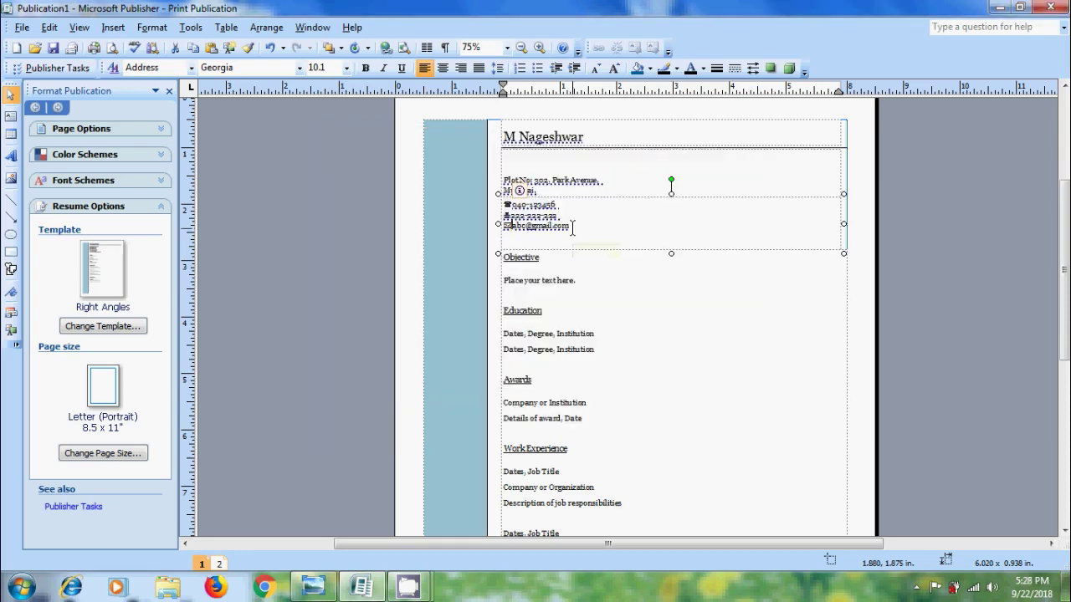
- Set the font size of the phone, fax and e-mail lines to 12
left_click_drag(570, 227, 502, 204)
left_click(345, 68)
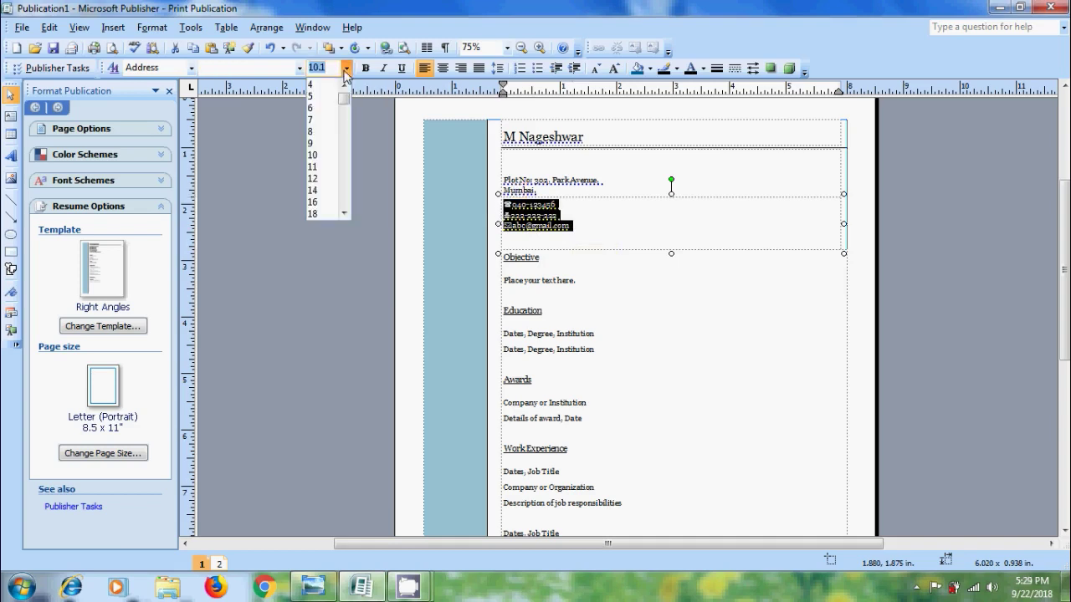
left_click(321, 175)
- Italicize the person's name at the head of the resume
left_click(584, 138)
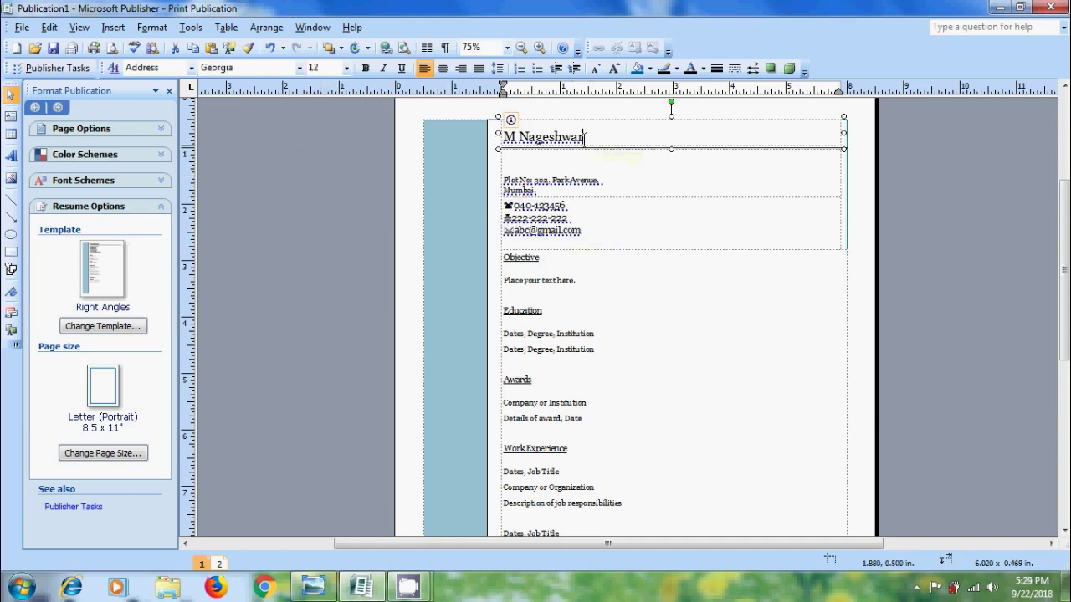
left_click_drag(584, 137, 502, 137)
left_click(383, 68)
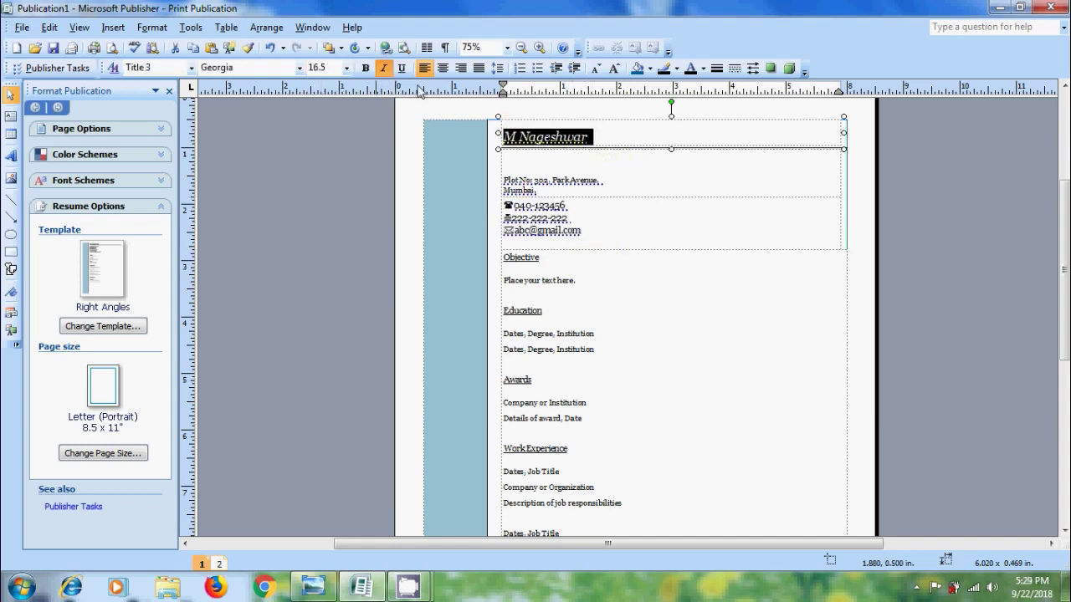
- Fill the phone, fax and e-mail text box with a horizontal two-color gradient from pale blue to white, using the variant with white in the middle
left_click(629, 237)
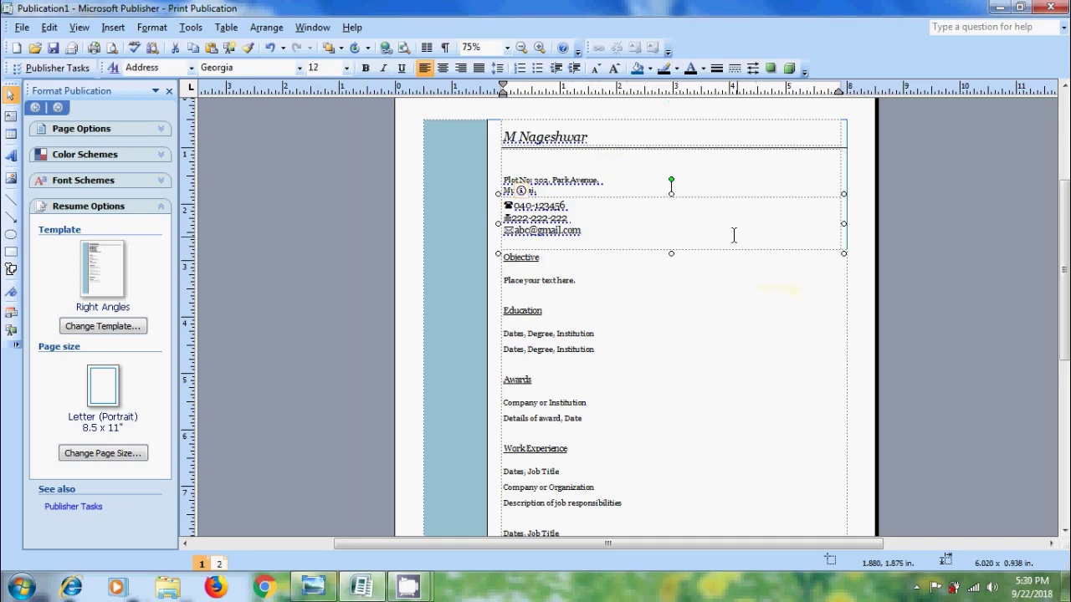
left_click(650, 68)
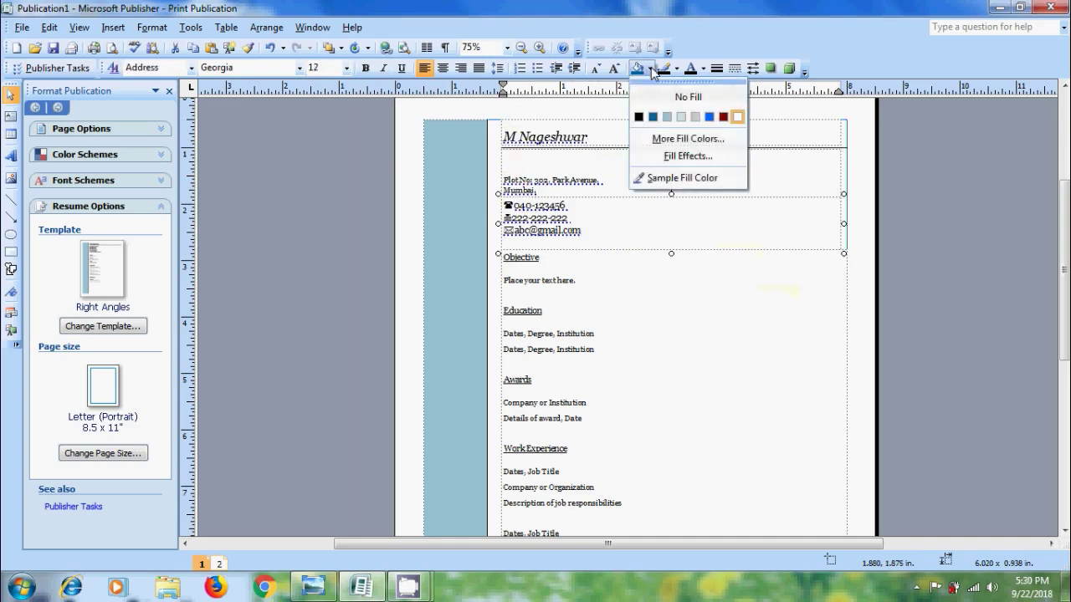
left_click(688, 155)
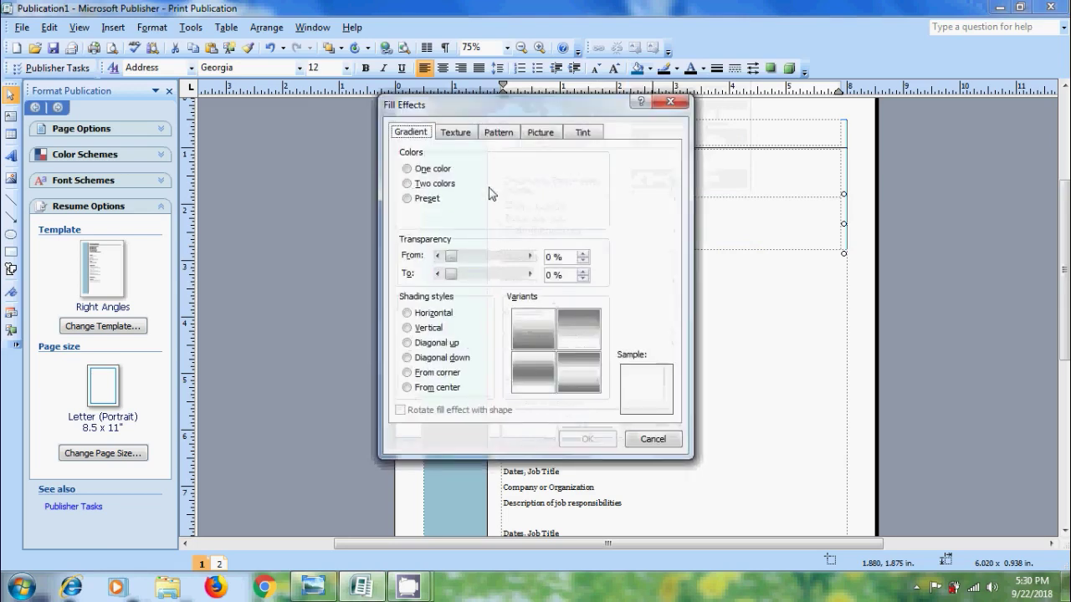
left_click(435, 183)
left_click(579, 184)
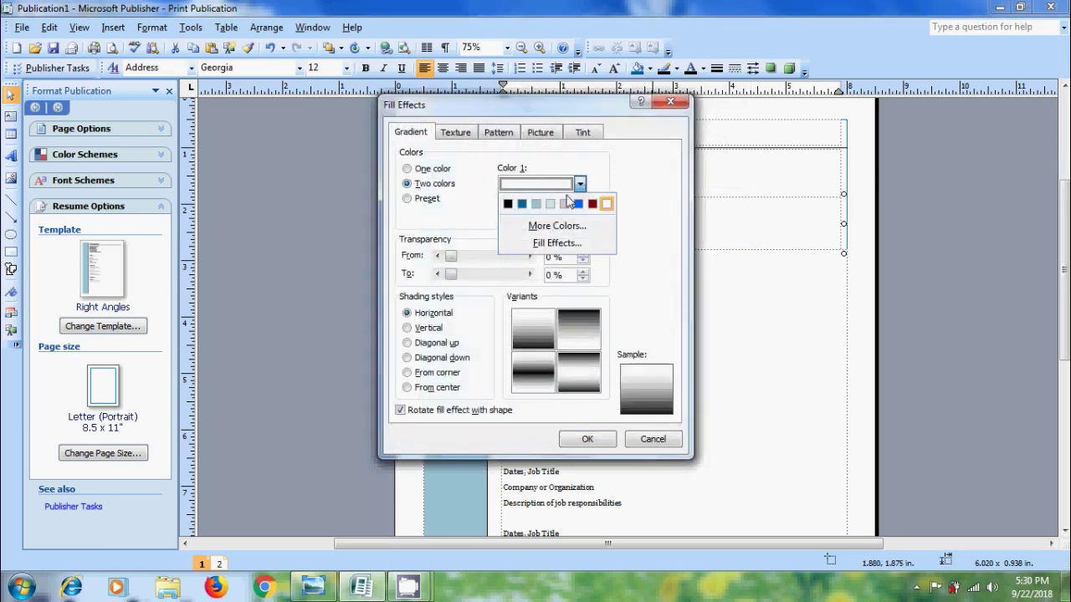
left_click(550, 204)
left_click(580, 217)
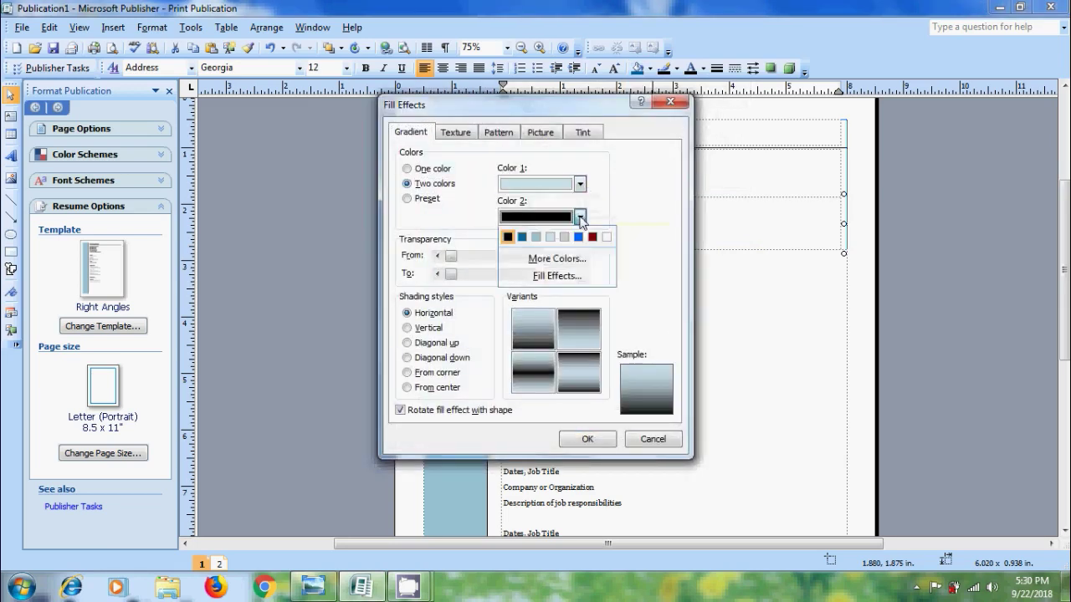
left_click(607, 238)
left_click(540, 386)
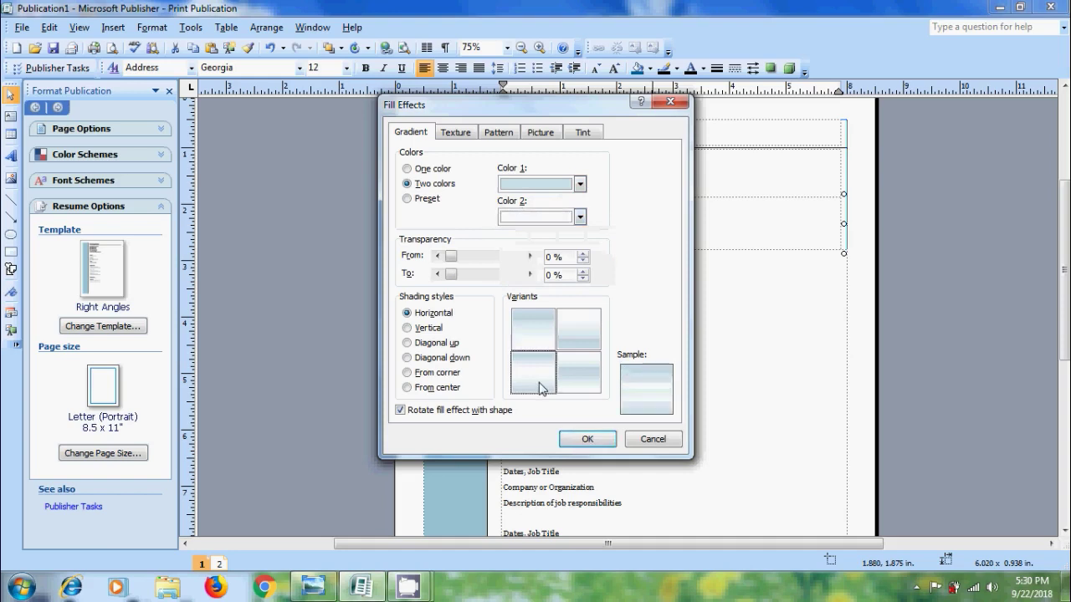
left_click(590, 448)
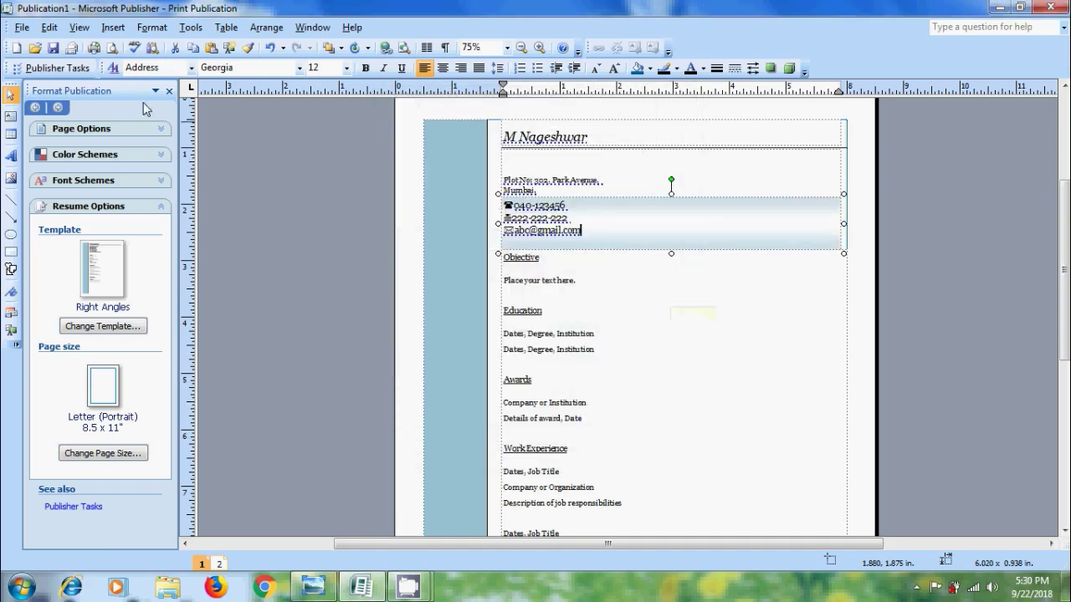
- Insert the portrait picture "logo" from the Desktop's images folder, then enlarge it and place it at the right end of the resume header
left_click(113, 27)
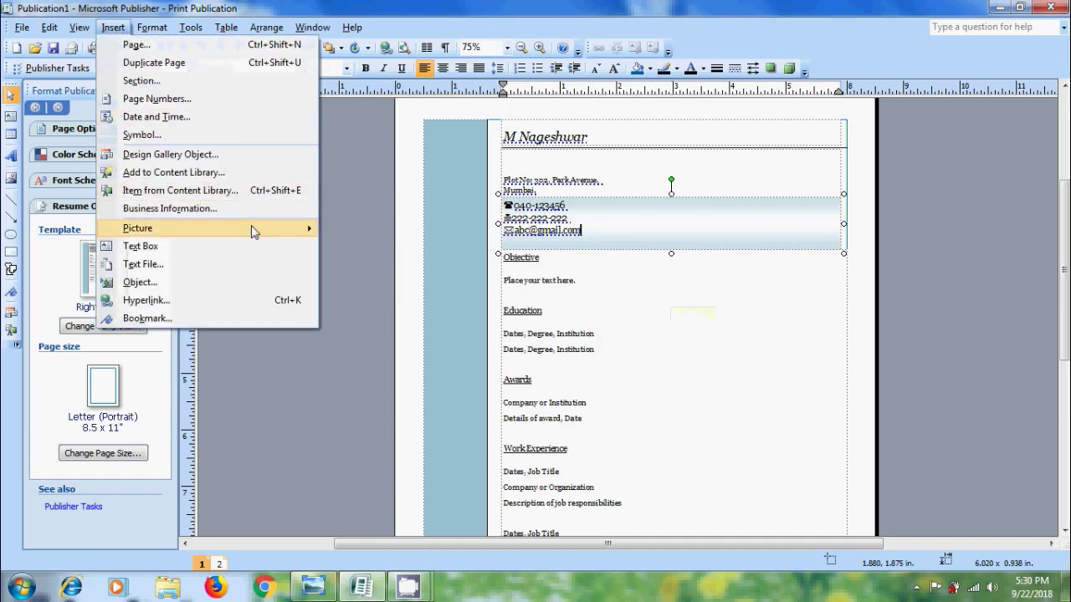
mouse_move(251, 228)
left_click(387, 248)
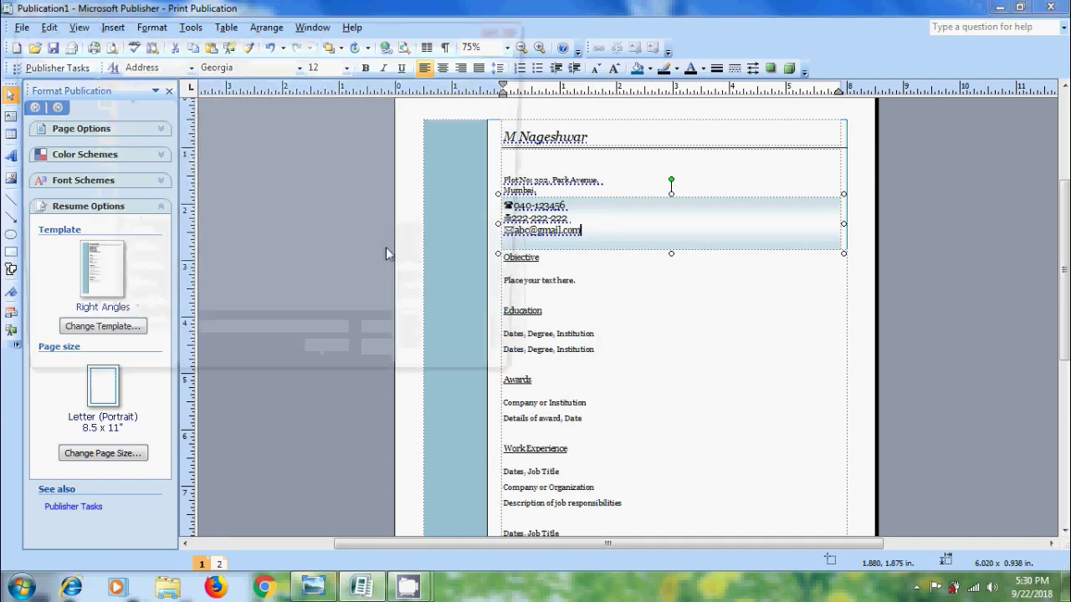
left_click(64, 157)
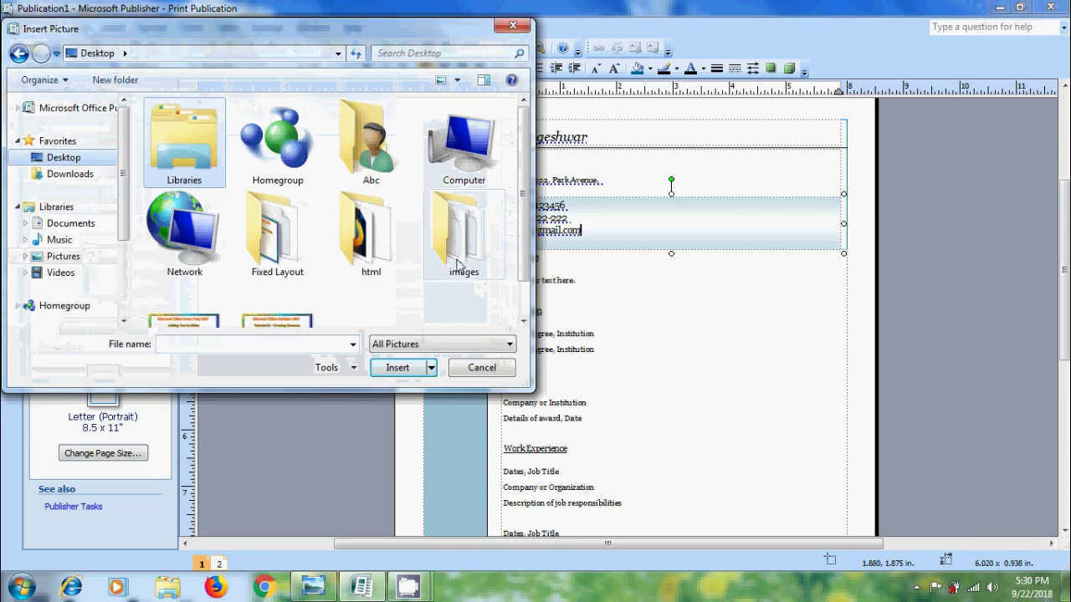
double_click(460, 255)
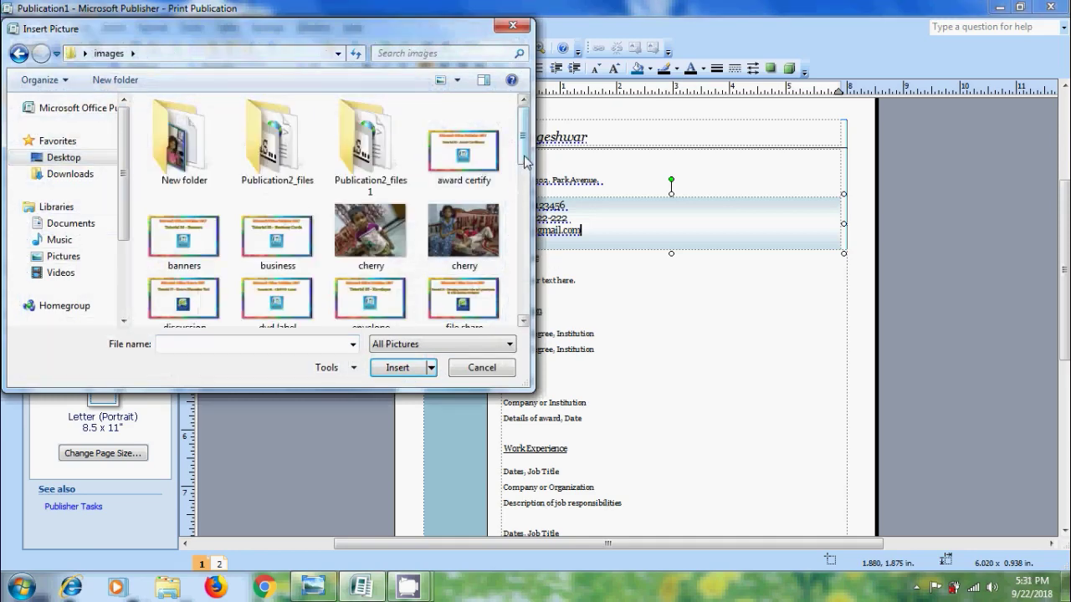
scroll(324, 307, "down", 5)
left_click(295, 294)
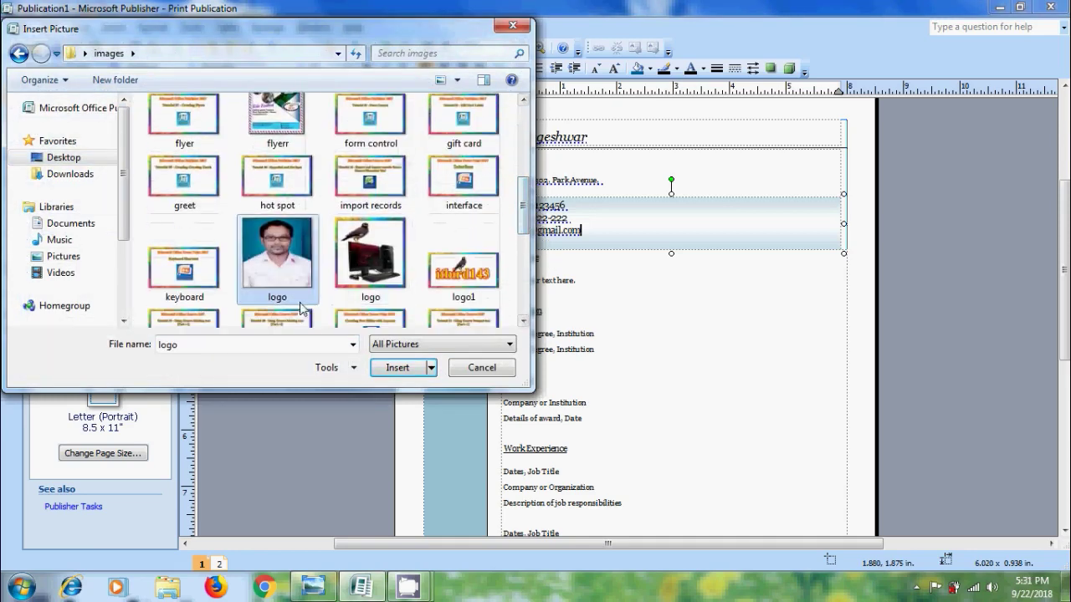
left_click(405, 370)
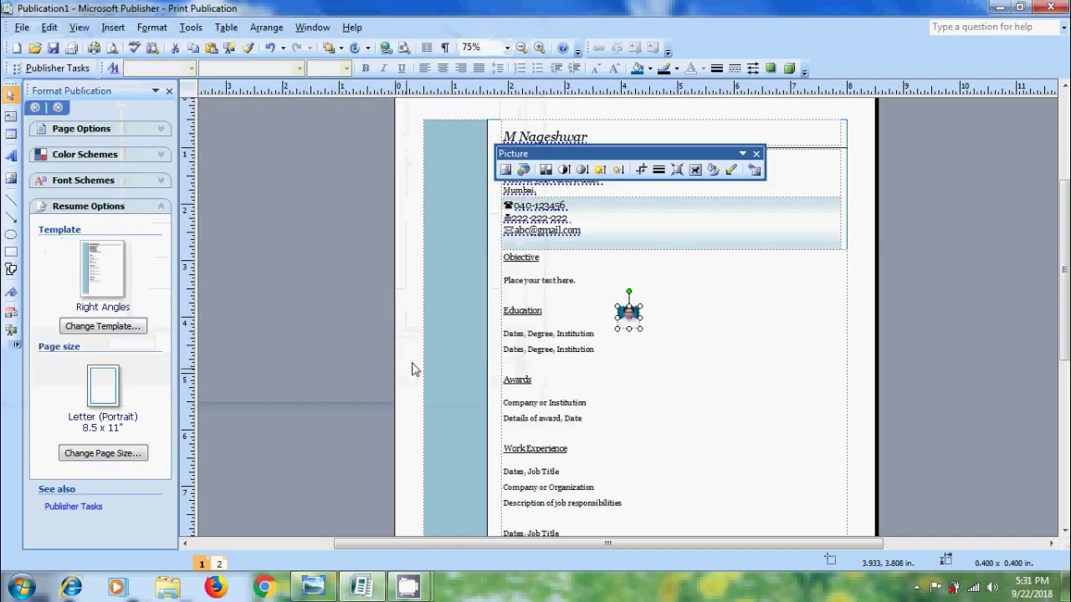
left_click_drag(623, 322, 763, 194)
left_click(702, 286)
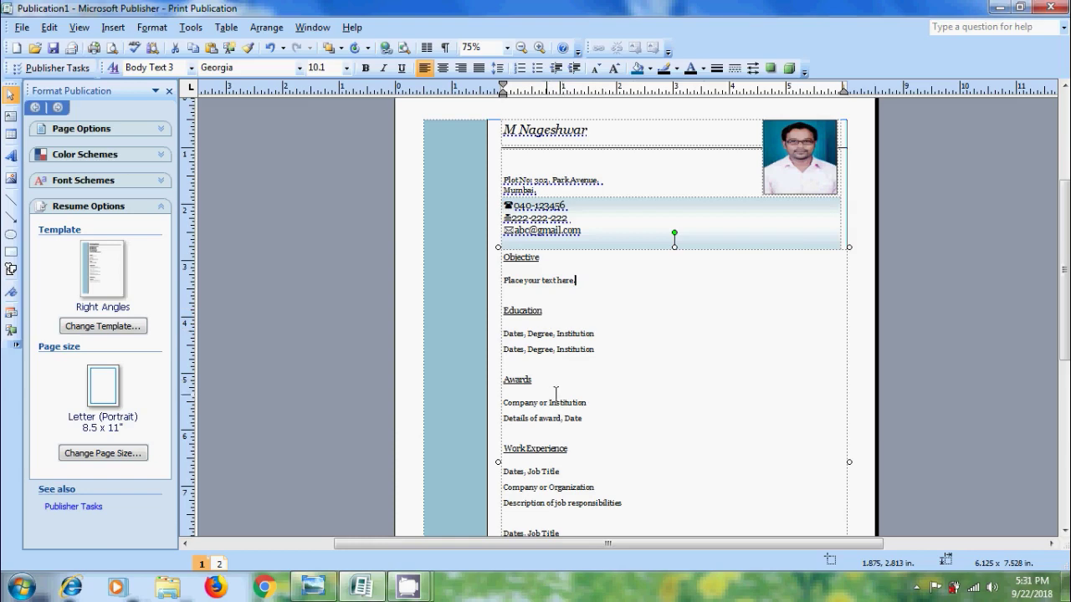
- Review the remaining sections of page 1 and the section headings on page 2 down to Licenses and Certificates
scroll(645, 351, "down", 5)
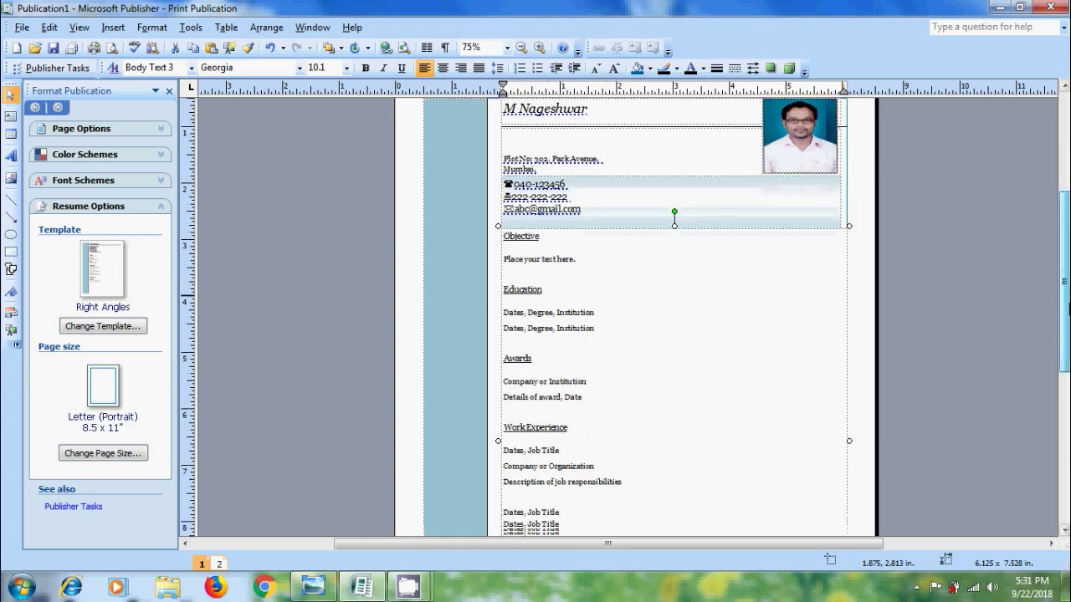
left_click(219, 564)
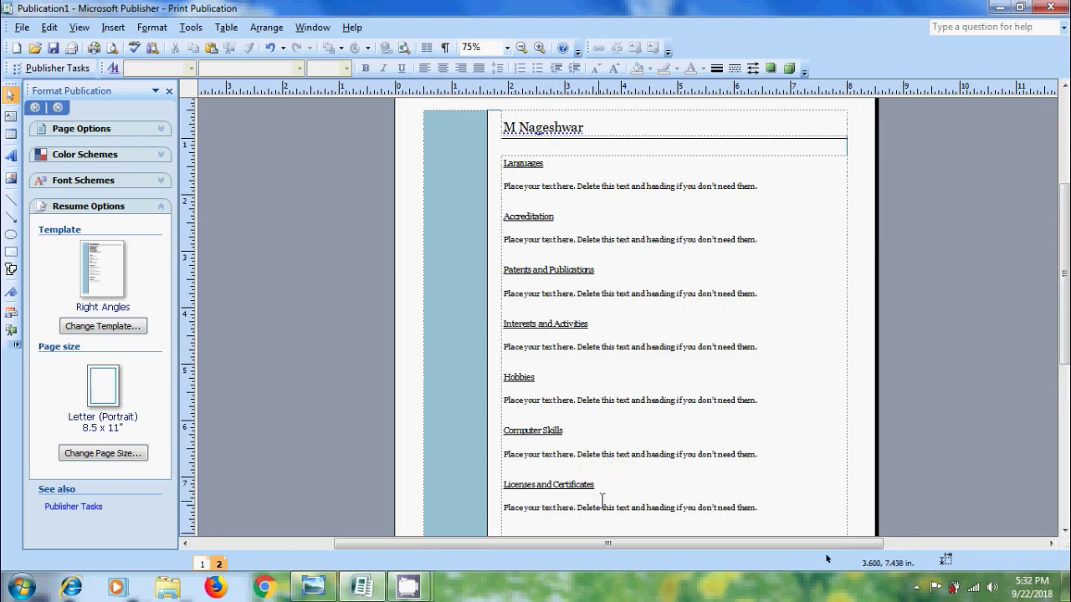
scroll(763, 471, "down", 2)
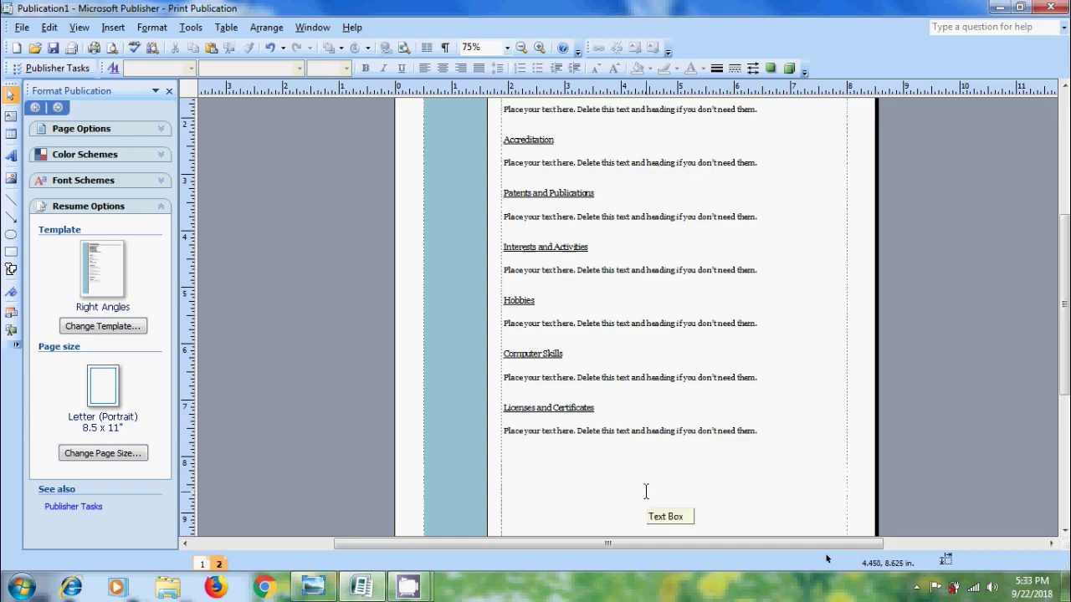
left_click(313, 586)
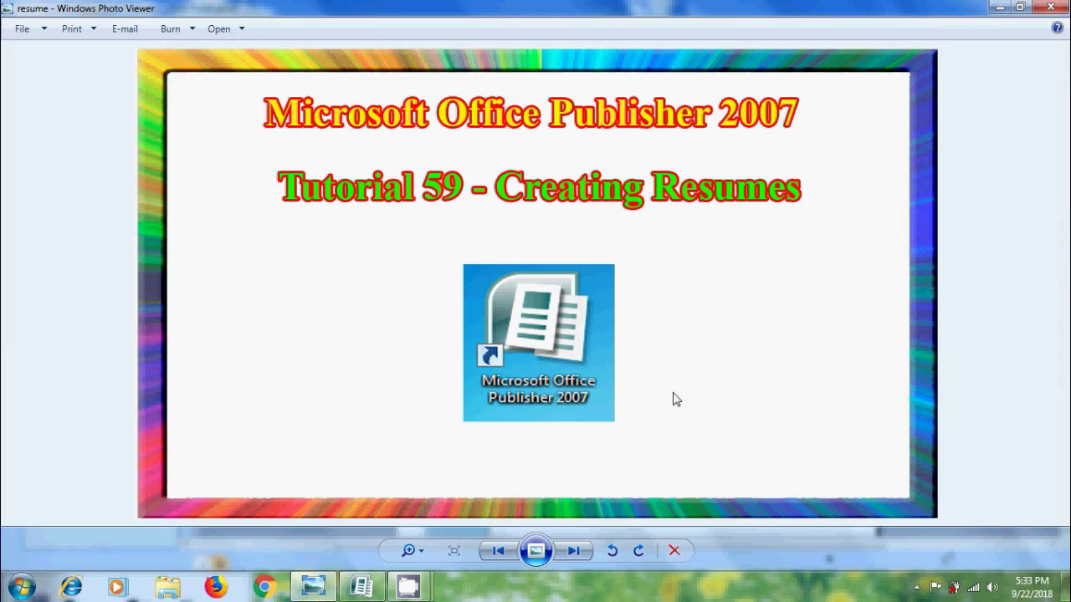
left_click(999, 8)
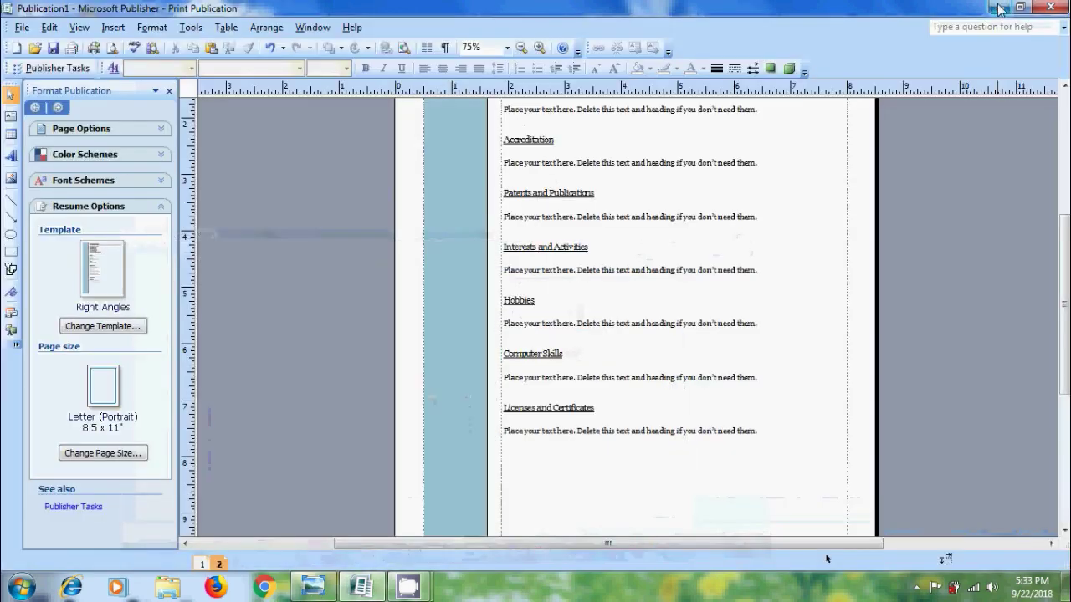
left_click(999, 7)
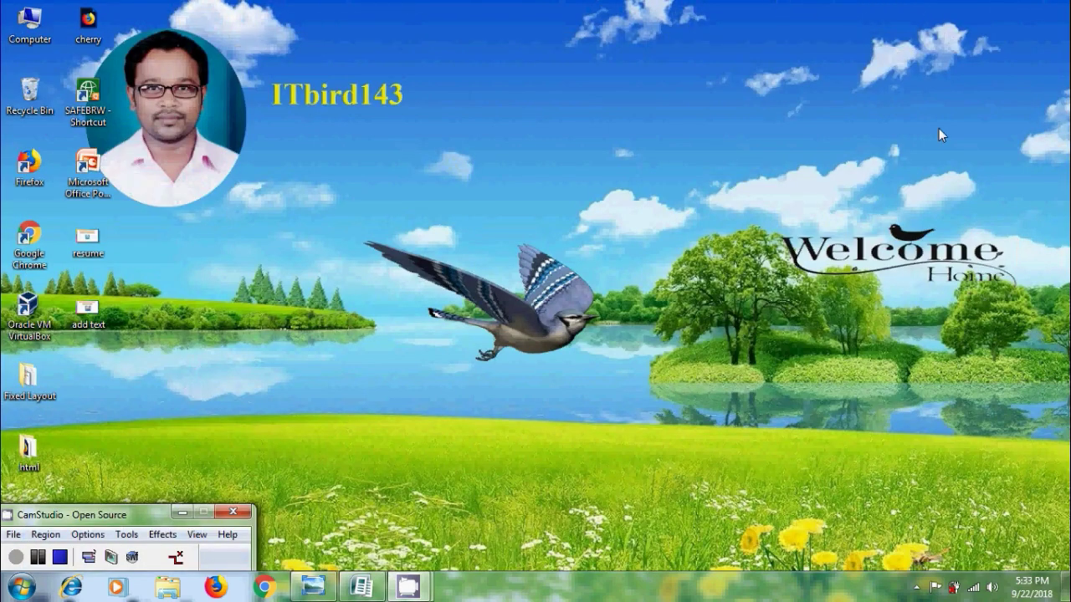